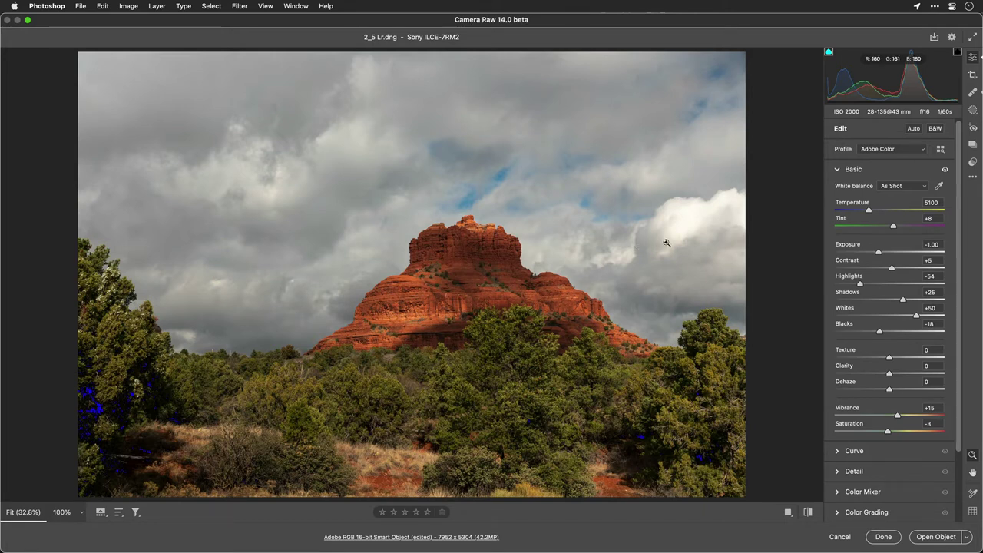
- Open the Masking panel to show the Create New Mask options for the Bell Rock photo
click(974, 111)
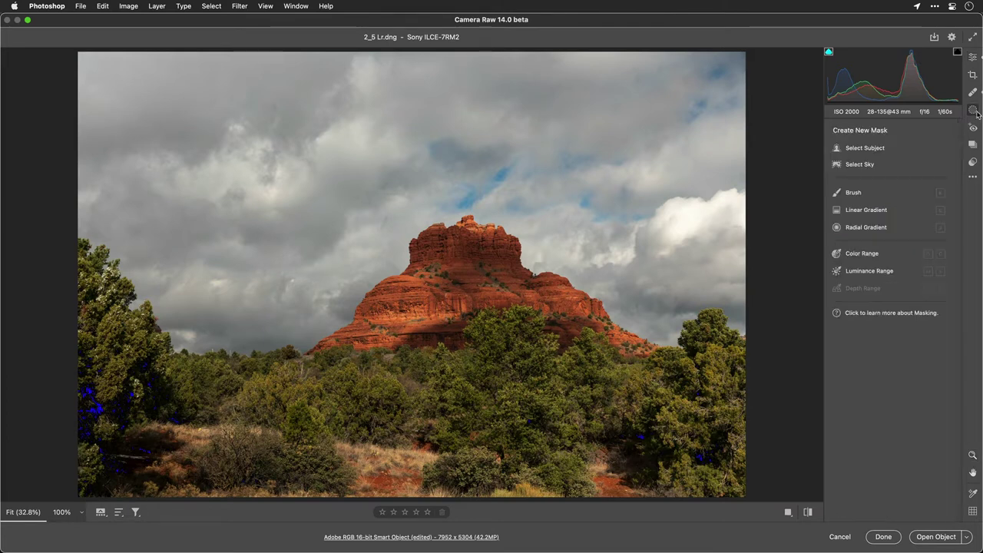
- Auto-select the sky, then subtract a linear gradient drawn up from the mountain base and tilted to the horizon
click(866, 164)
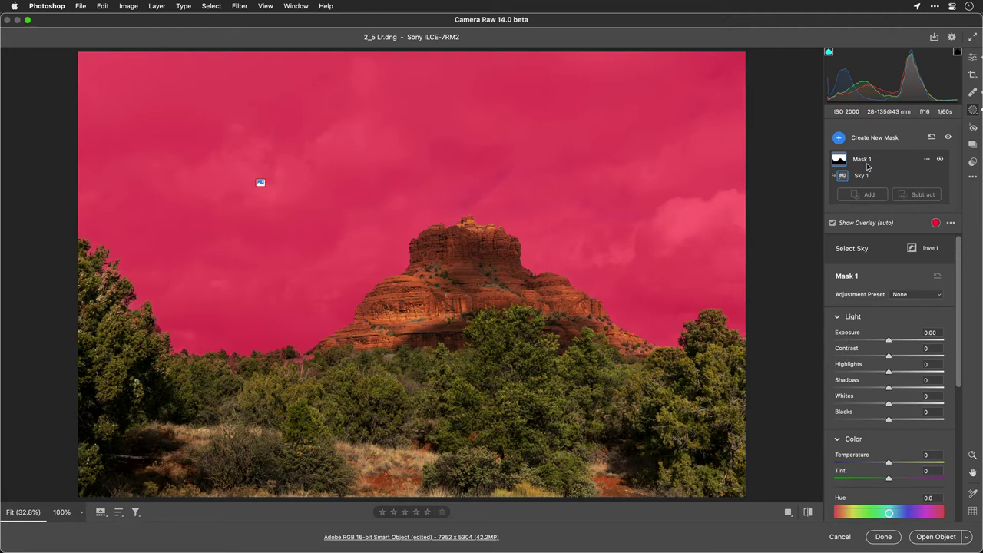
click(910, 195)
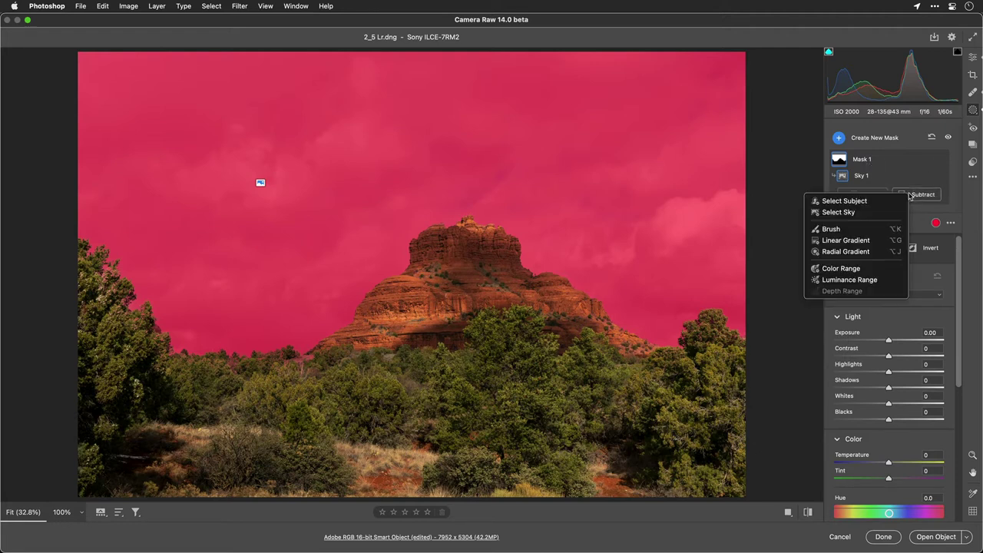
click(880, 240)
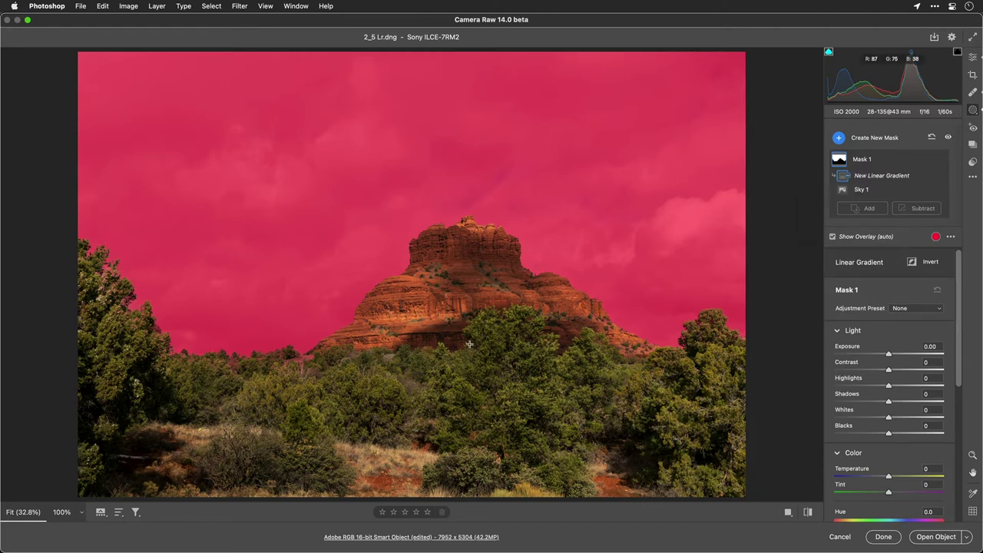
drag(470, 343, 469, 115)
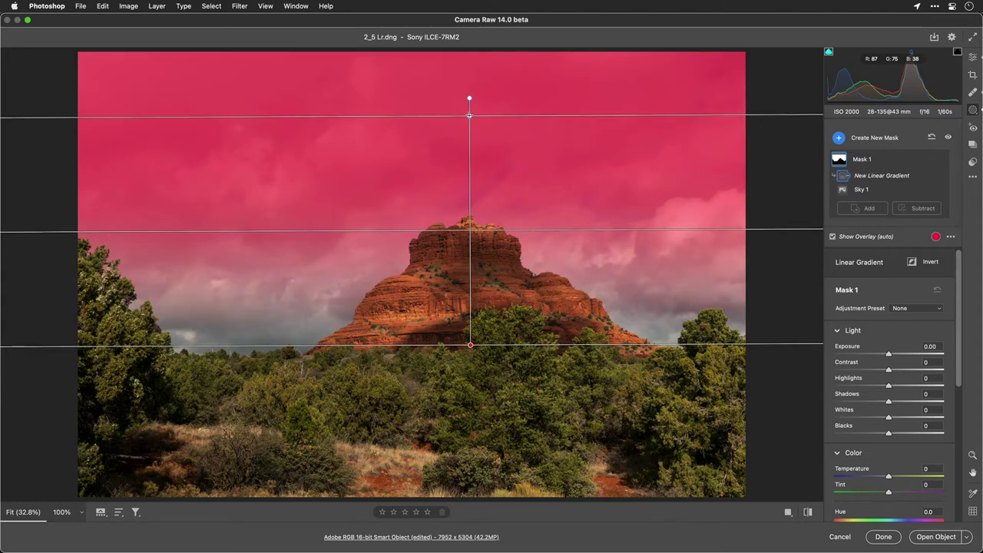
drag(469, 344, 473, 373)
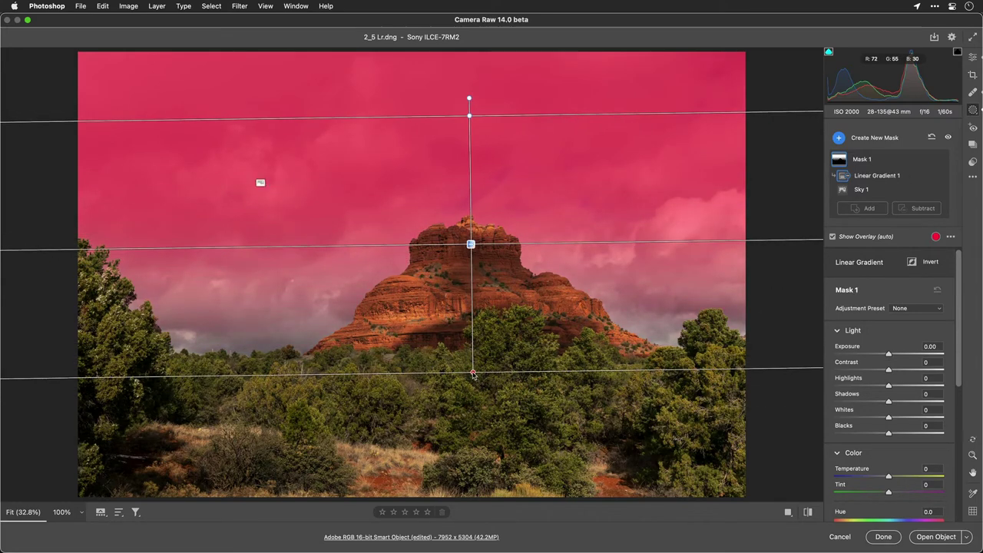
drag(469, 99, 473, 98)
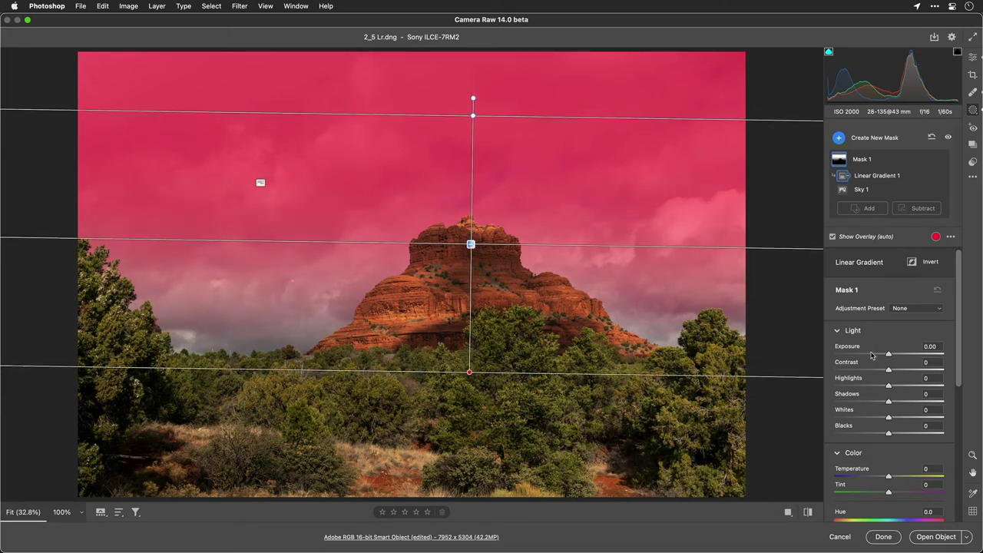
- Give the sky mask Exposure -1.10, Temperature -13, and Texture and Clarity +36
drag(871, 352, 873, 354)
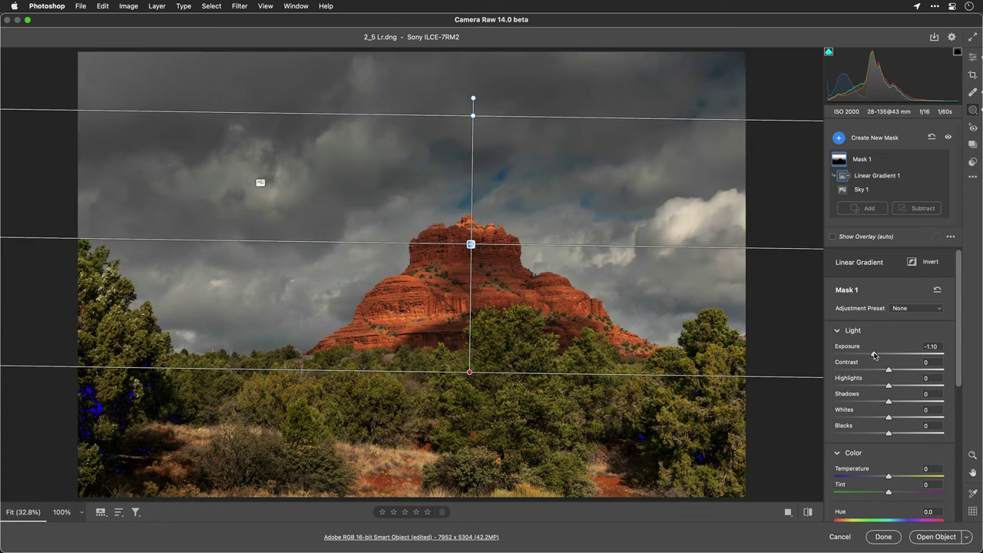
mouse_move(889, 477)
mouse_down()
mouse_move(870, 477)
mouse_move(880, 477)
mouse_up()
scroll(894, 436, down, 2)
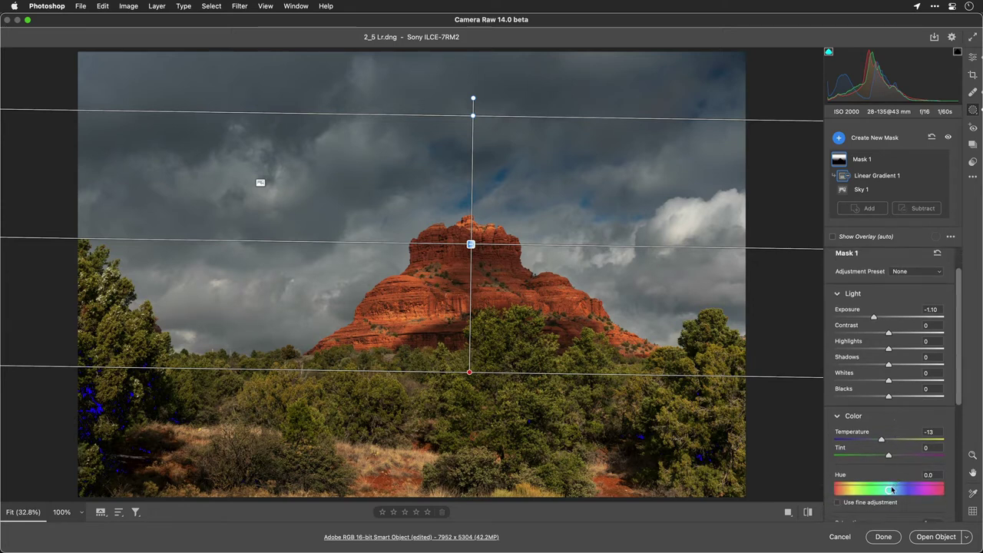
scroll(902, 451, down, 9)
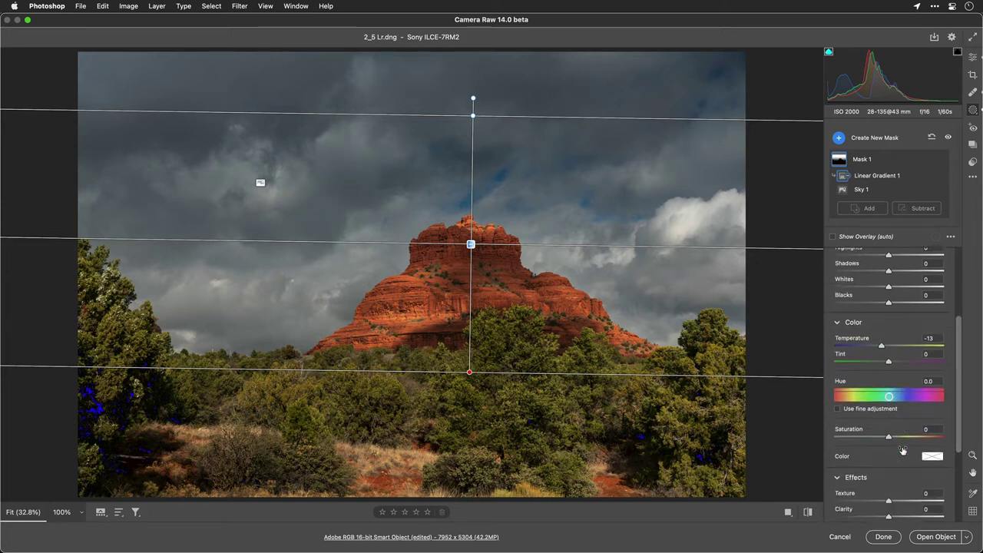
drag(897, 445, 909, 427)
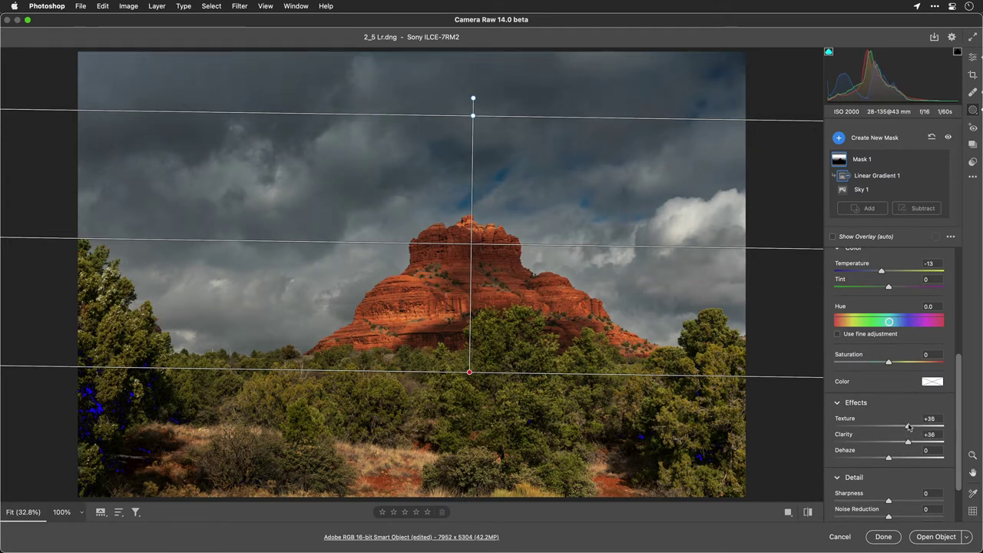
- Toggle the sky mask off and on to compare, then level the gradient horizontally
click(939, 159)
click(940, 160)
click(939, 160)
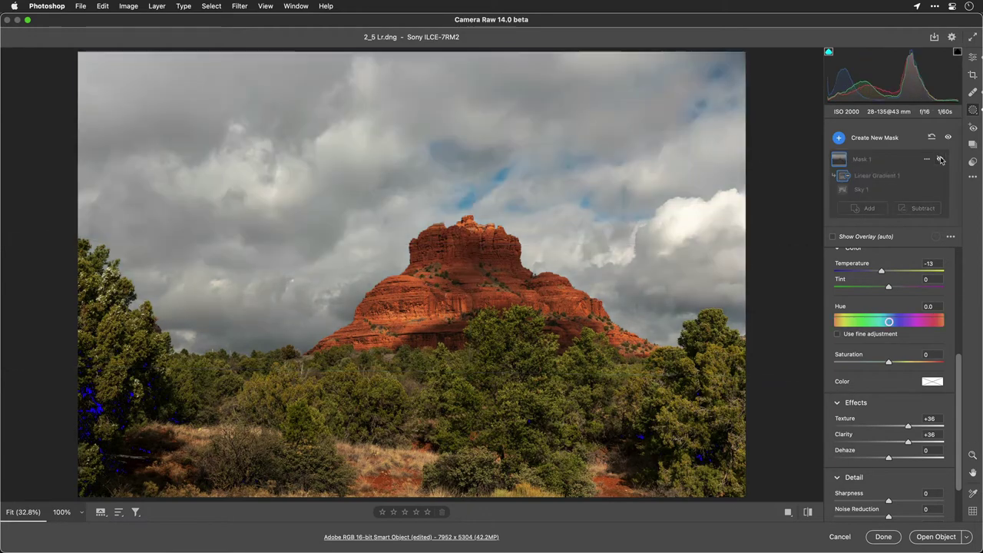
click(940, 160)
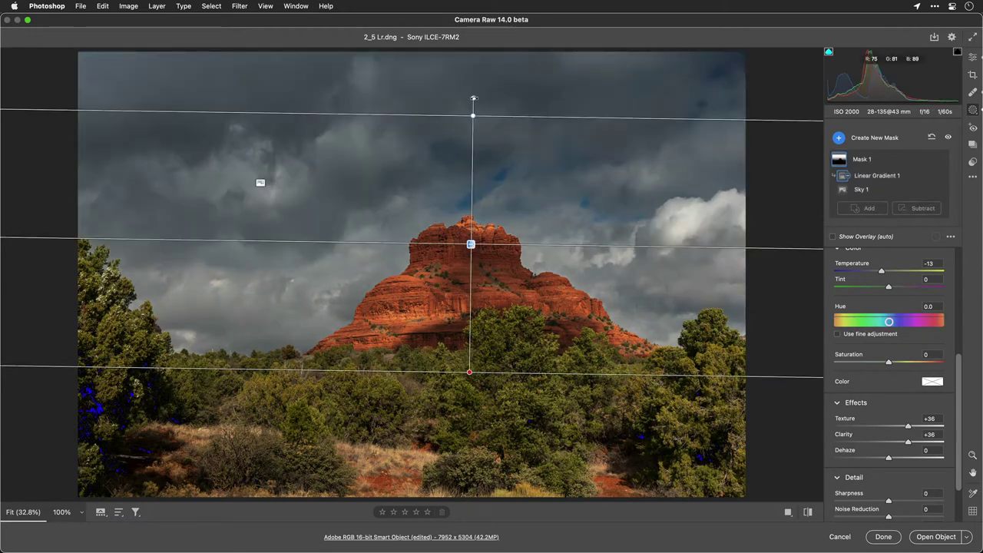
drag(473, 99, 470, 99)
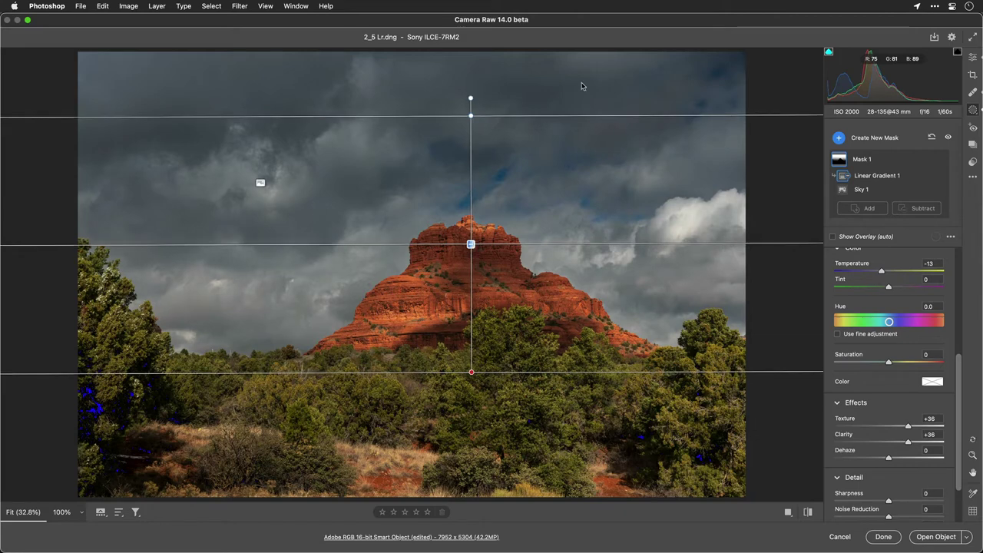
- Raise the sky mask's Whites to +27 and fine-tune the overall exposure and highlights
scroll(896, 321, up, 5)
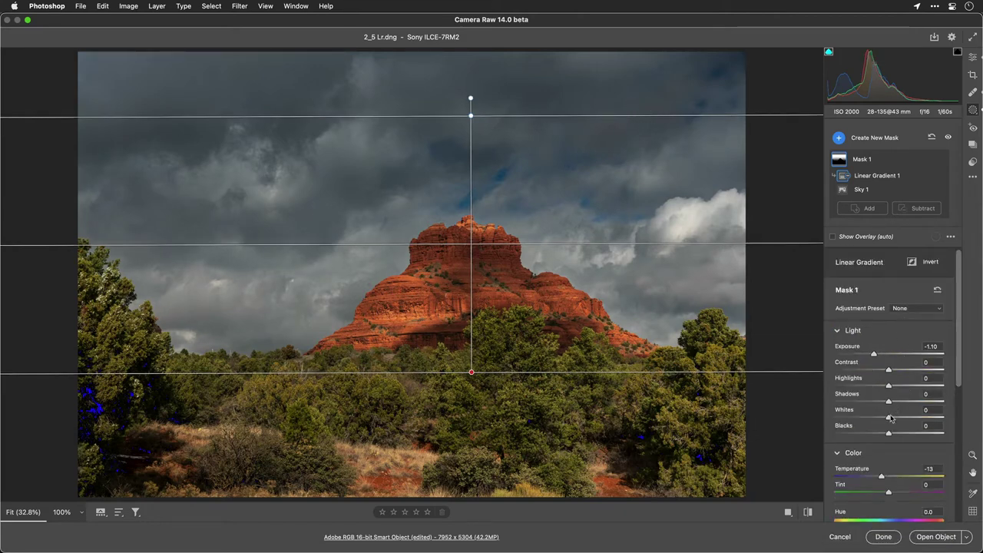
drag(889, 417, 903, 417)
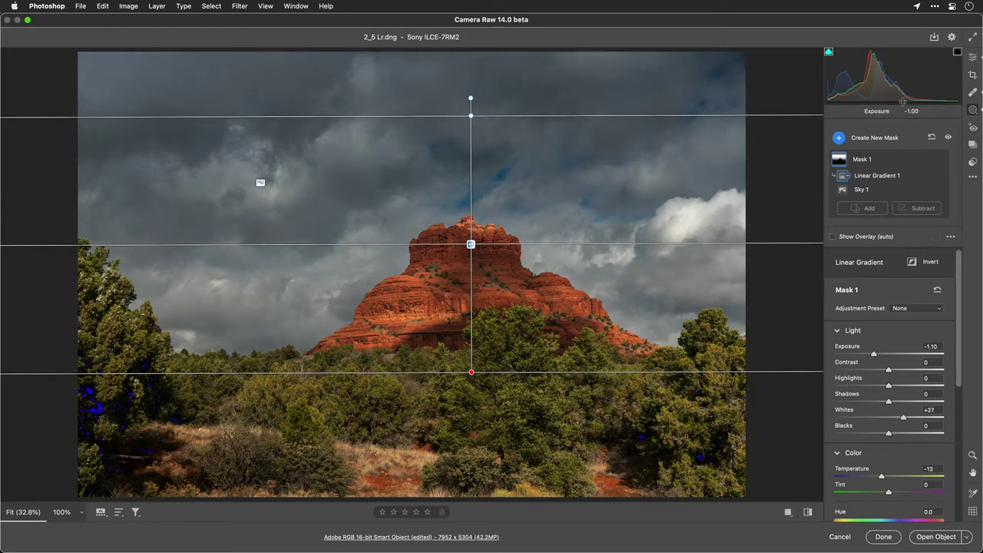
drag(892, 93, 899, 93)
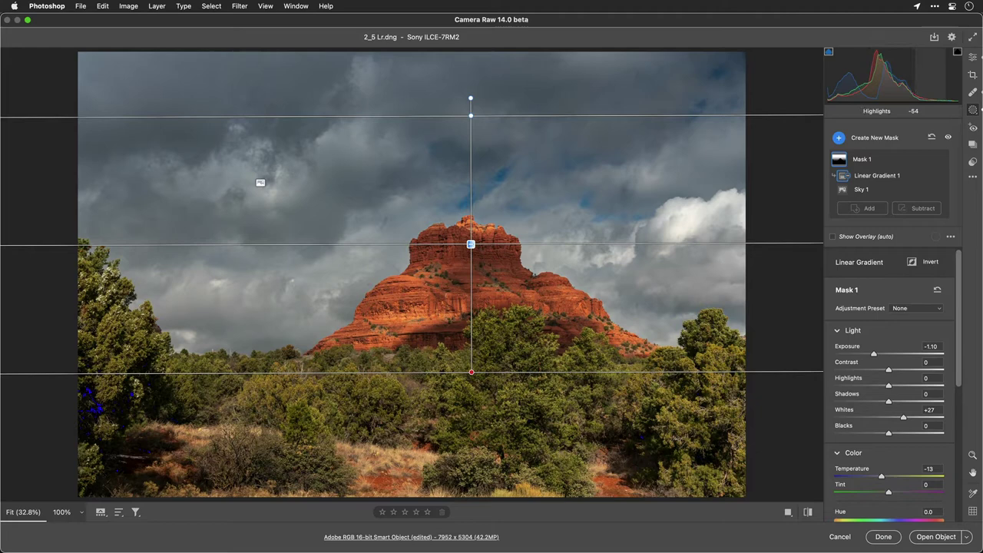
drag(910, 77, 845, 84)
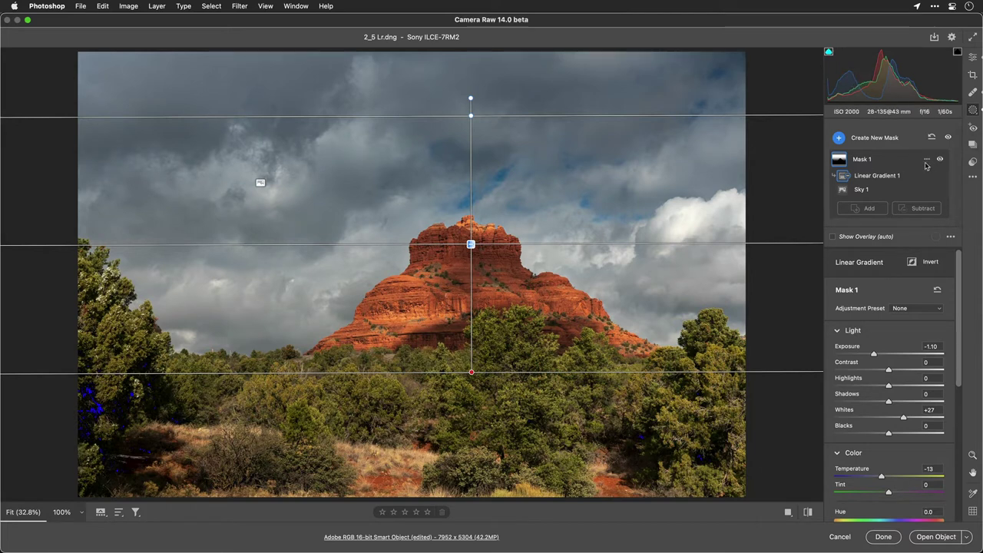
- Rename the first mask to 'Sky'
click(926, 158)
click(844, 166)
text(S)
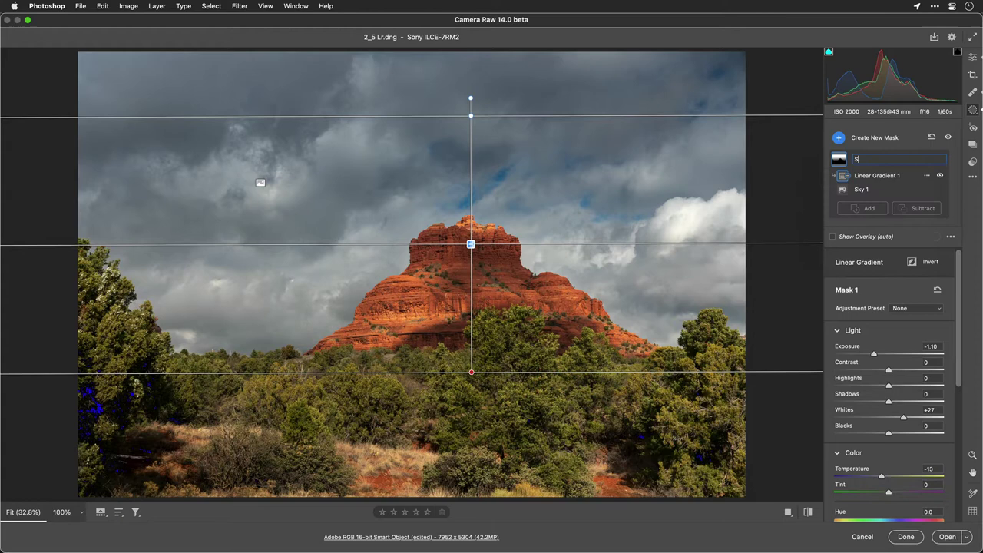
text(ky)
key(Return)
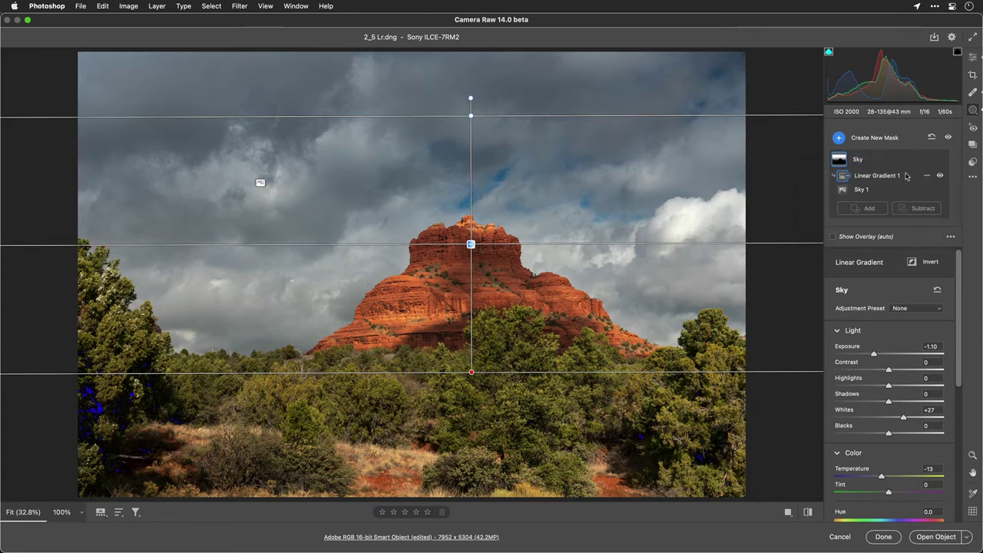
- Add a Select Subject mask over the rock and name it 'Mountain'
click(838, 138)
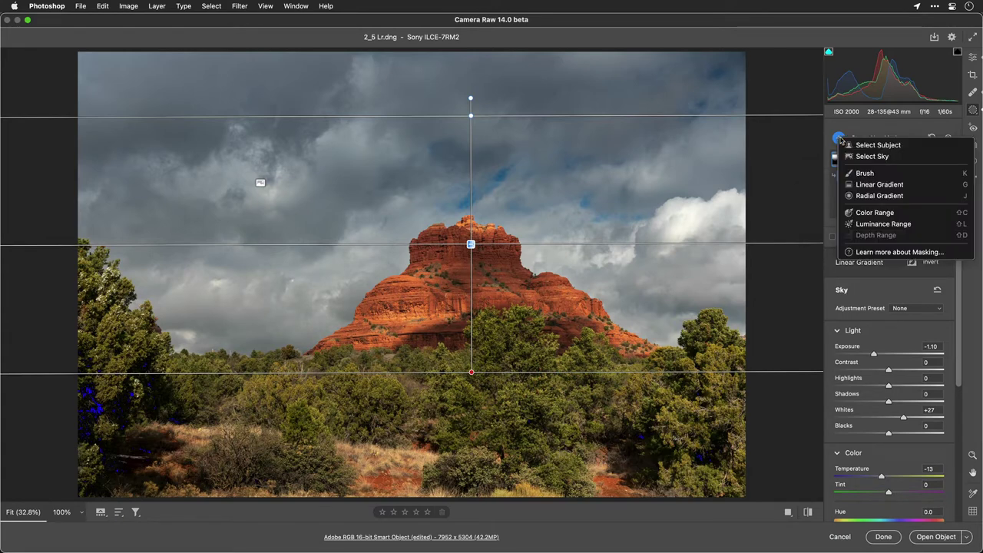
click(852, 146)
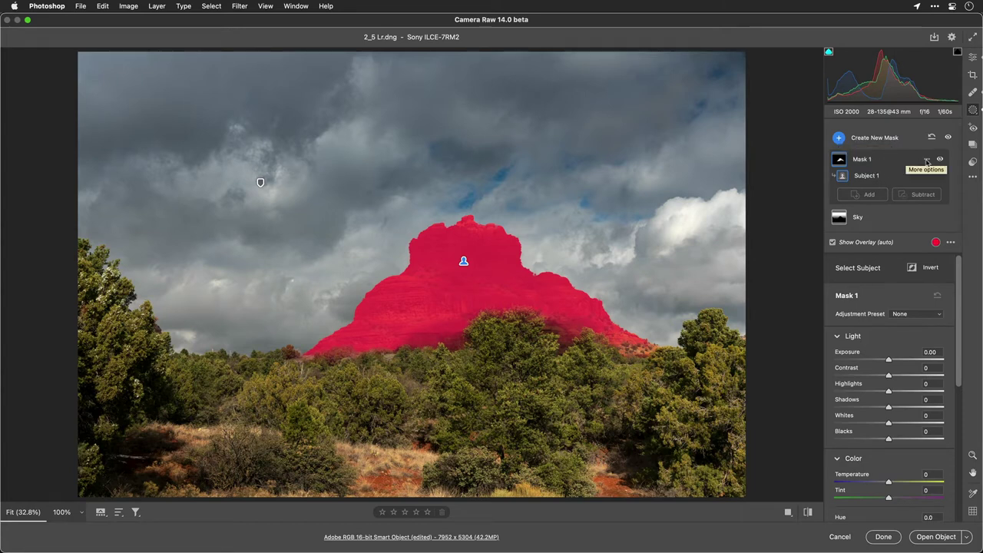
click(926, 159)
click(915, 168)
text(M)
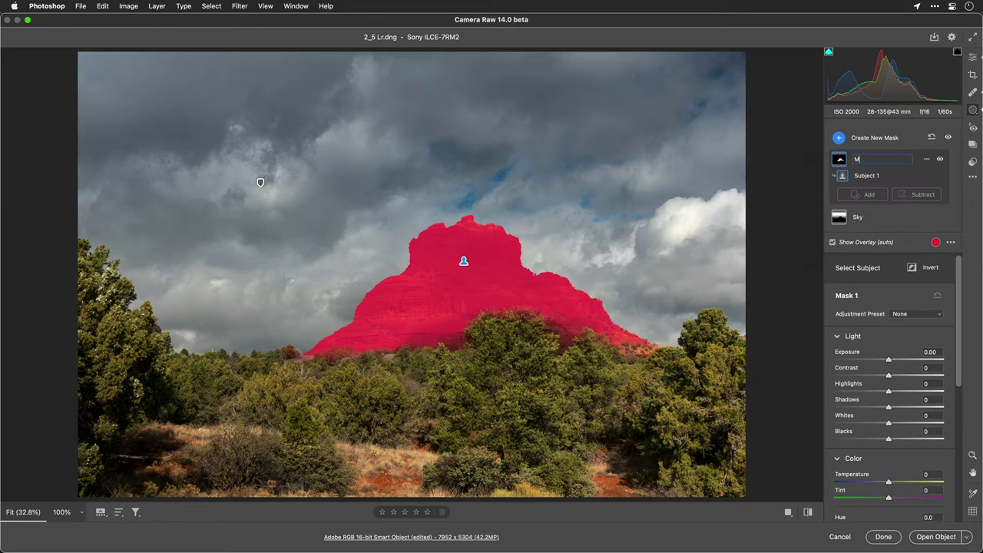
text(ountain)
key(Return)
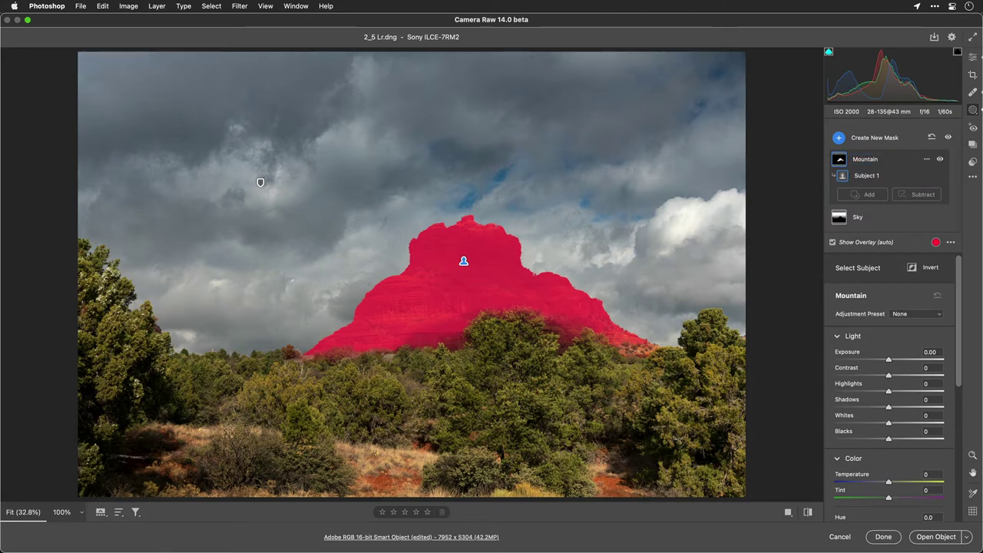
- Hide the overlay and give the Mountain mask Temperature +23, Sharpness +43 and Clarity +14
click(839, 244)
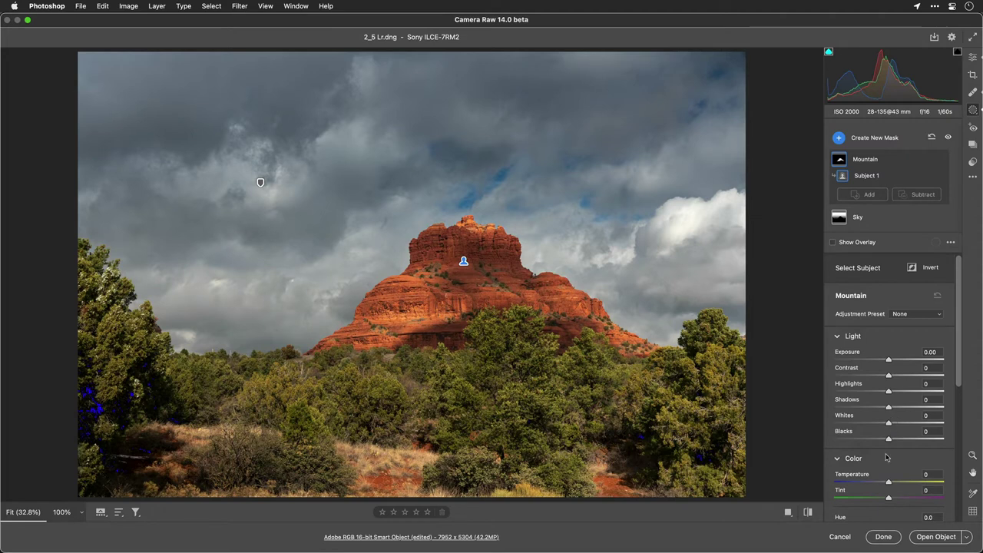
scroll(886, 458, down, 3)
mouse_move(893, 427)
mouse_down()
mouse_move(922, 428)
mouse_move(901, 428)
mouse_up()
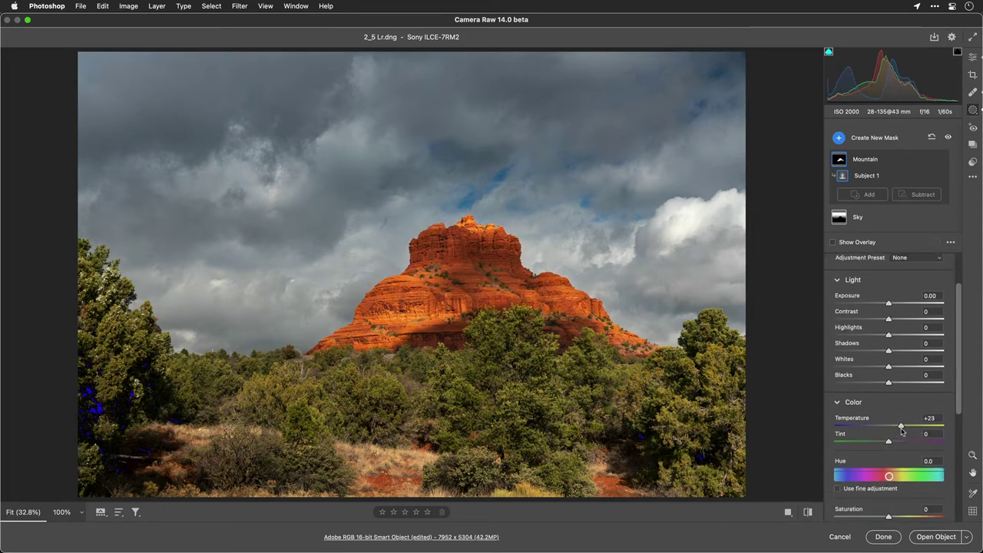
scroll(901, 430, down, 8)
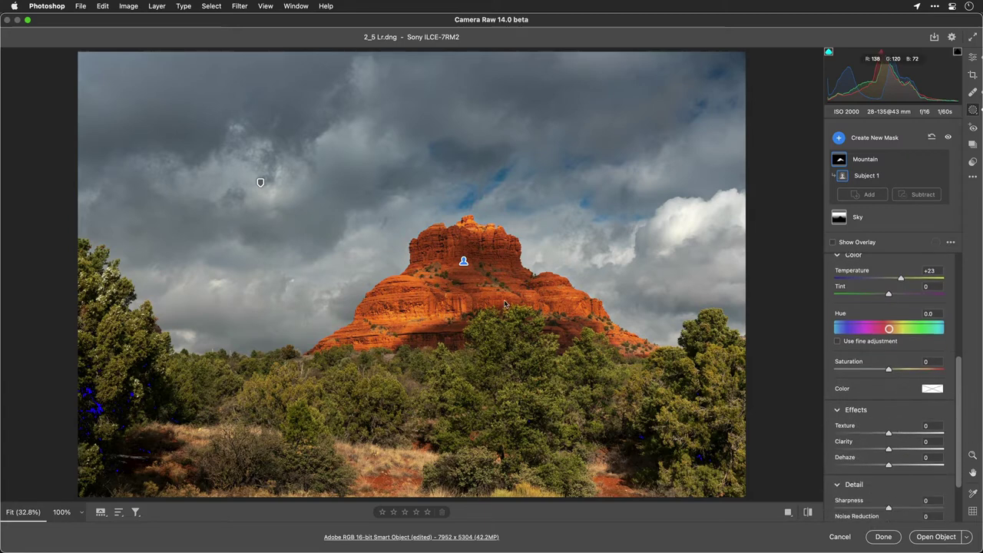
scroll(504, 304, up, 5)
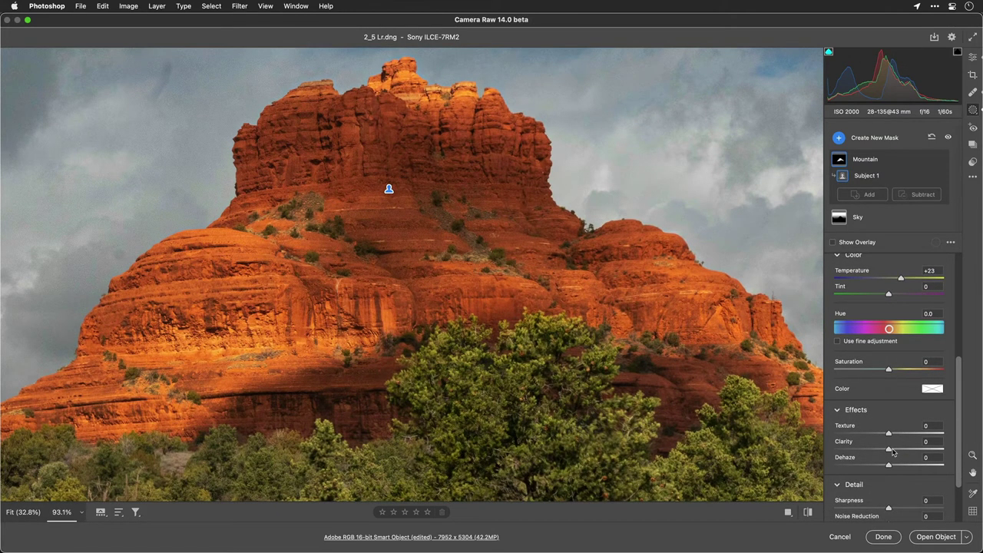
scroll(893, 451, down, 2)
drag(900, 470, 914, 486)
mouse_move(900, 411)
mouse_down()
mouse_move(912, 413)
mouse_move(915, 397)
mouse_move(875, 393)
mouse_move(950, 396)
mouse_move(895, 410)
mouse_up()
- Lower the Mountain mask's Saturation to -19 and shift its Hue to -4.0
scroll(888, 377, up, 2)
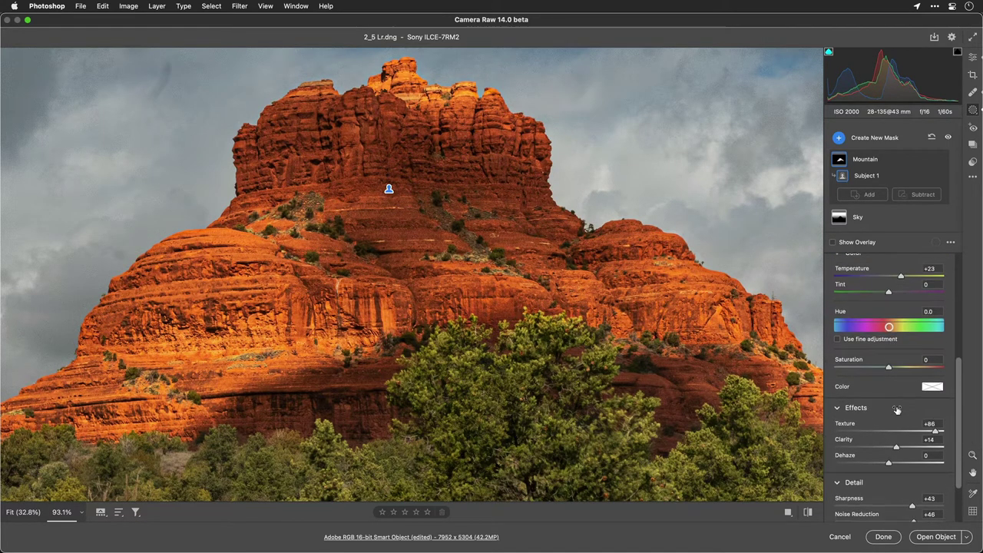
drag(887, 372, 879, 372)
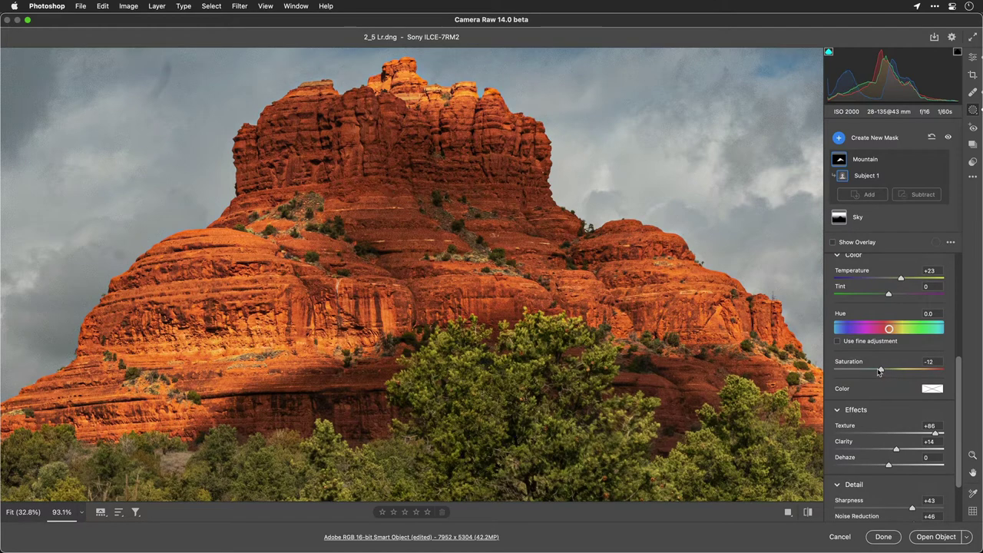
drag(888, 330, 888, 331)
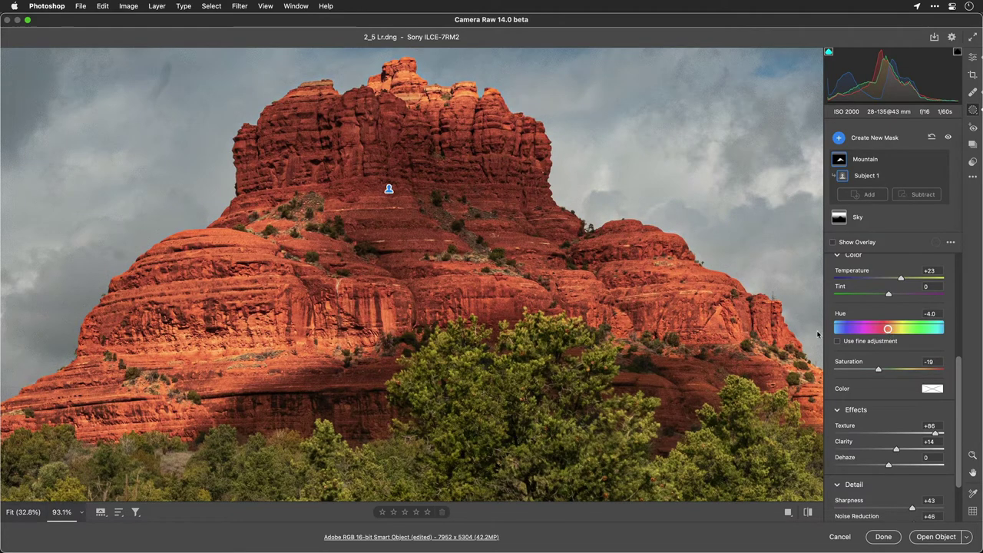
scroll(585, 318, down, 5)
scroll(585, 318, down, 1)
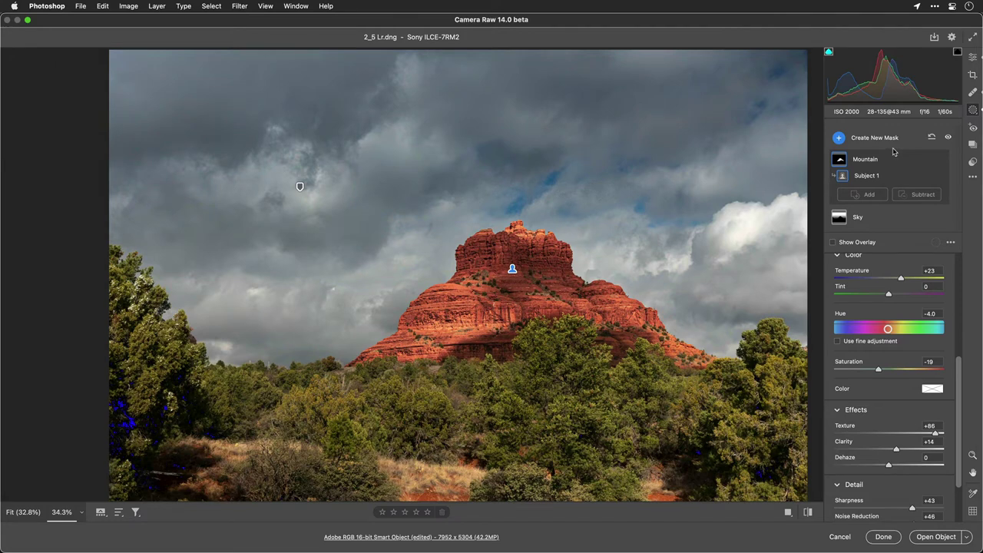
- Create a Color Range mask sampling the trees, adding a second foliage sample
click(839, 139)
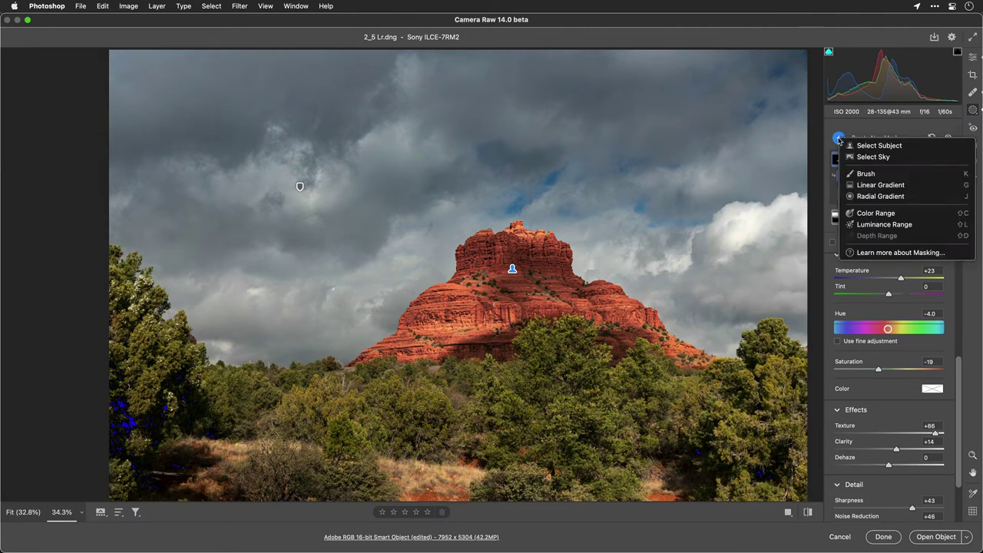
click(875, 213)
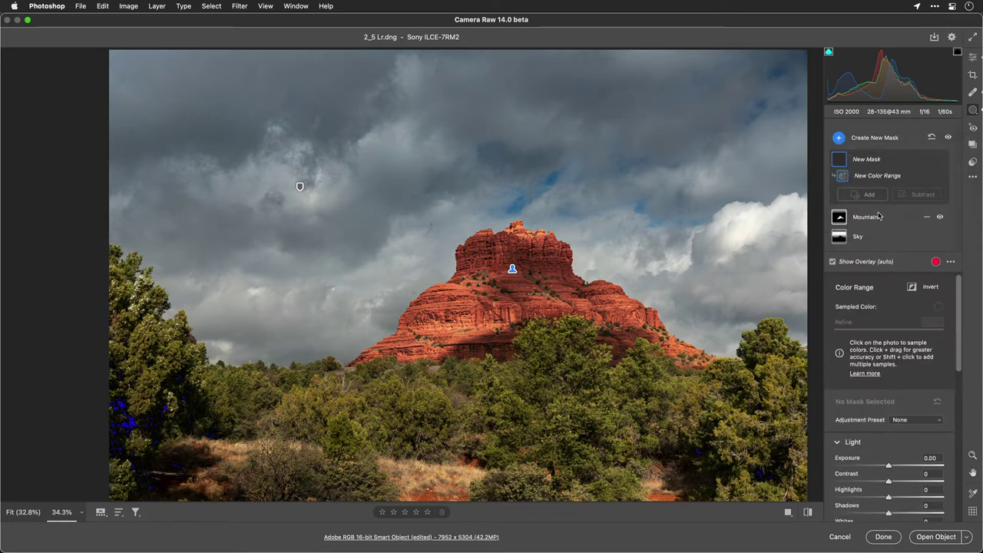
click(548, 379)
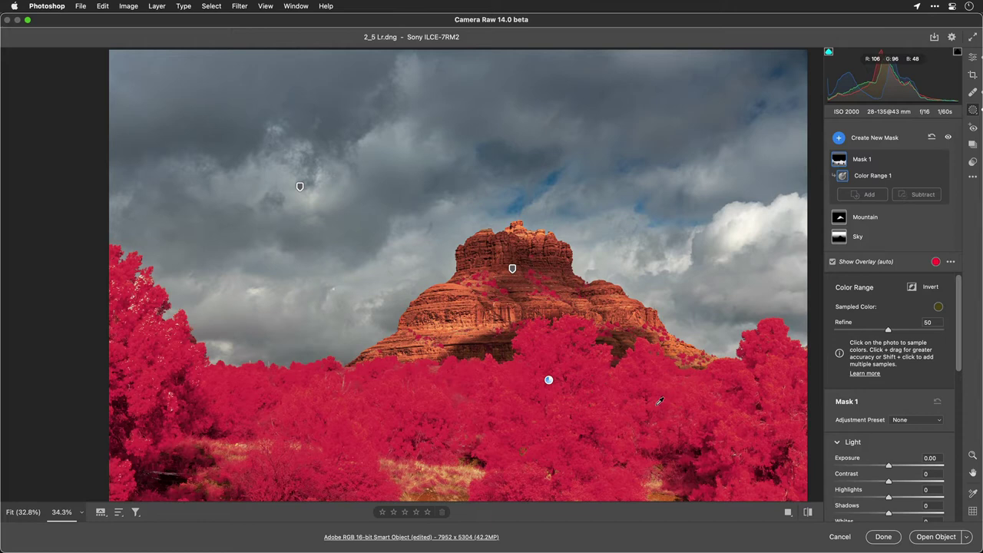
key(shift)
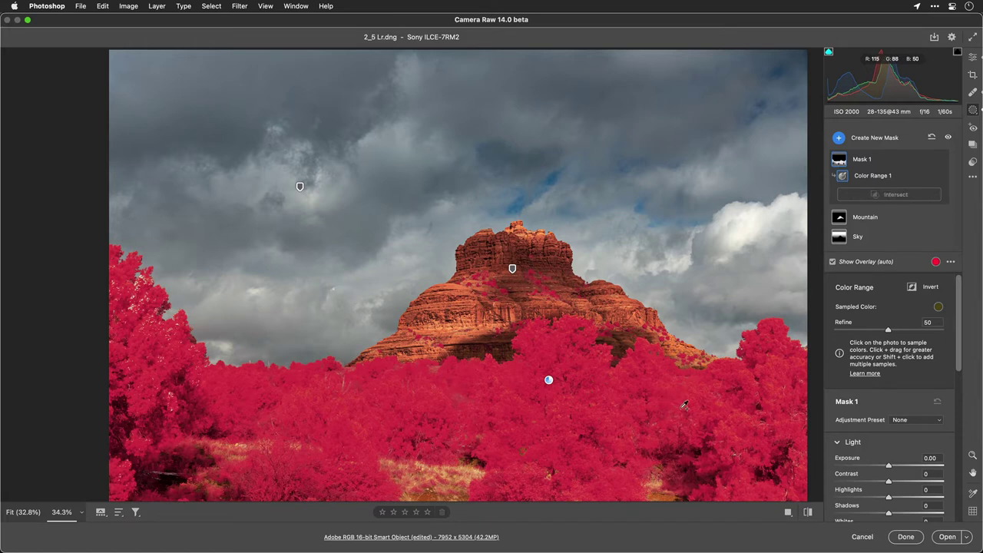
shift+click(682, 407)
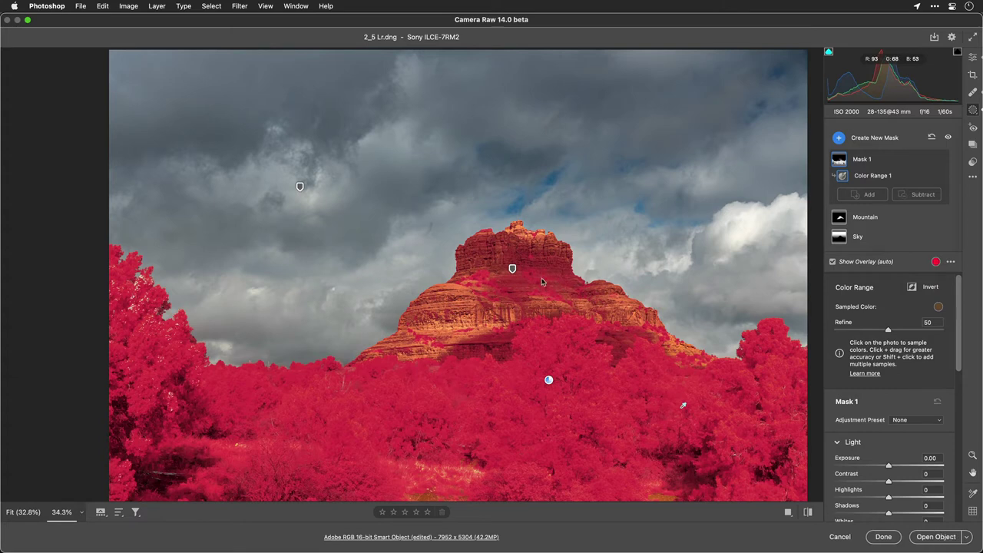
- Subtract a Color Range sampled from the rock colour
key(alt)
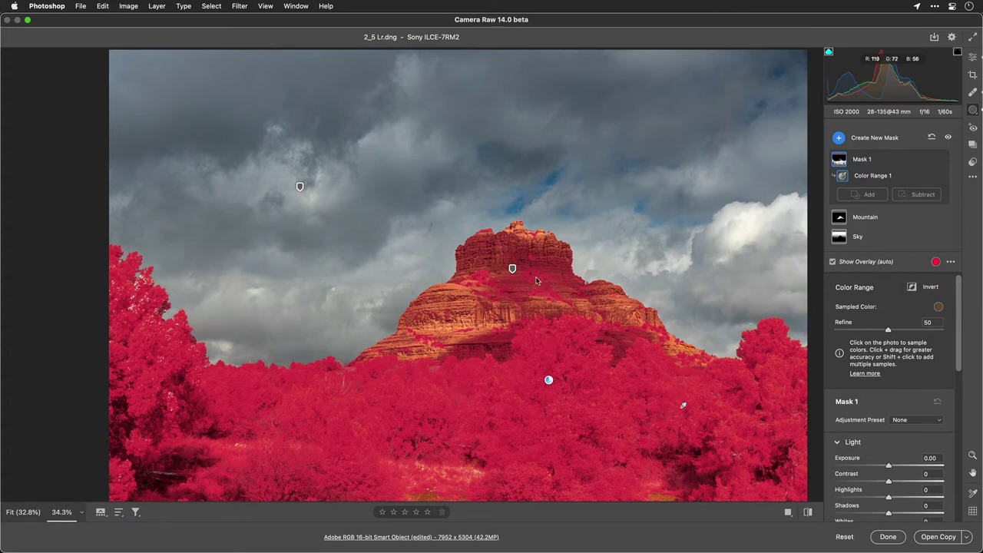
click(906, 196)
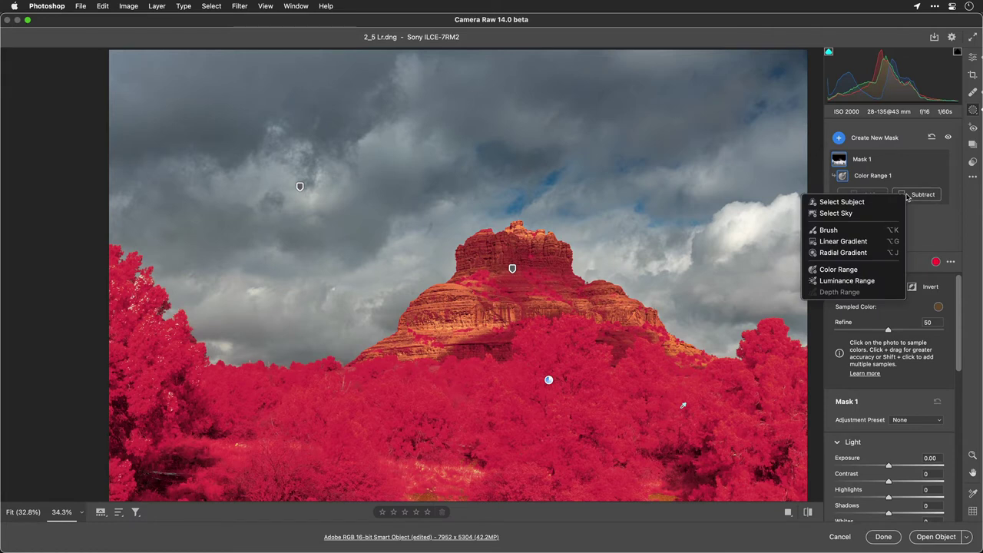
click(864, 269)
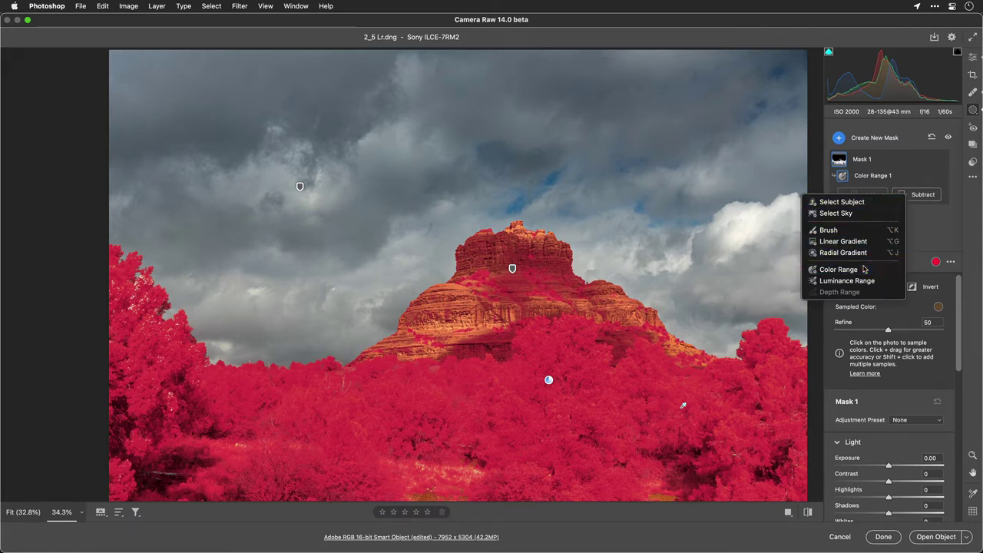
click(535, 278)
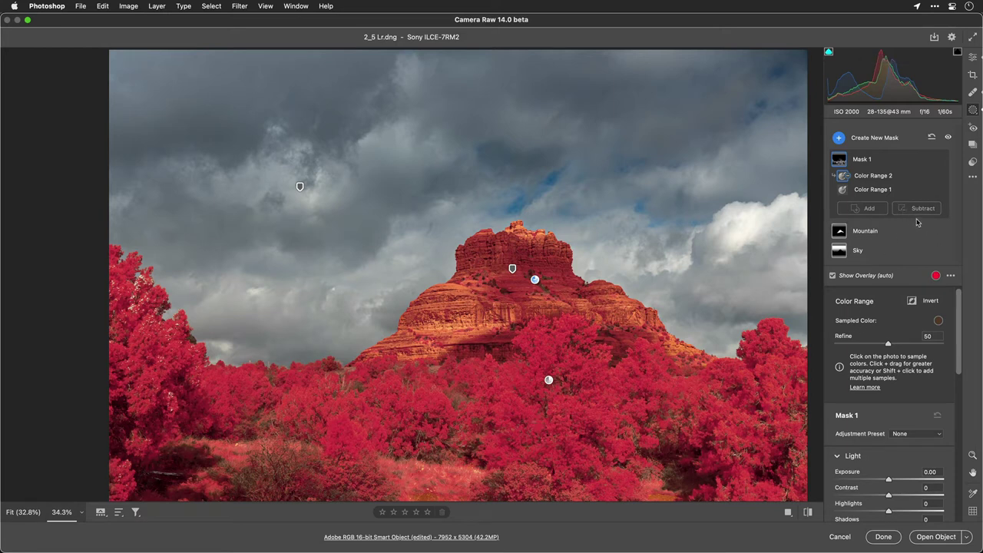
- Intersect the colour-range mask with an inverted Select Subject to exclude the rock
click(928, 160)
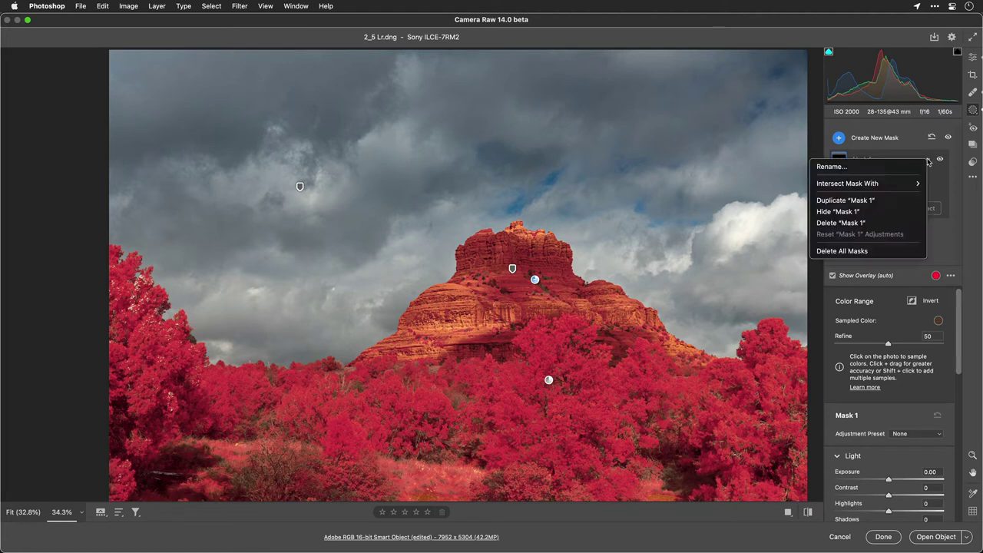
mouse_move(908, 186)
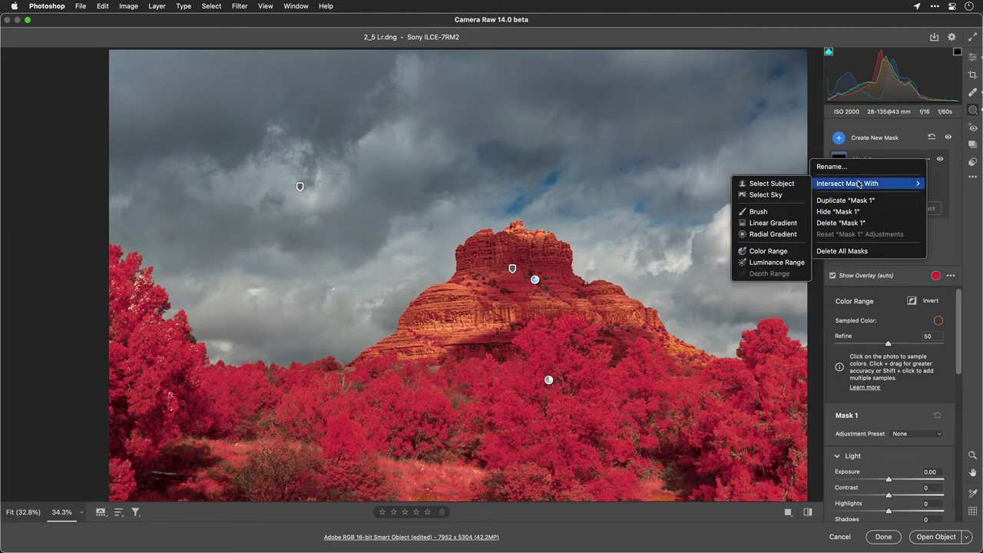
click(784, 185)
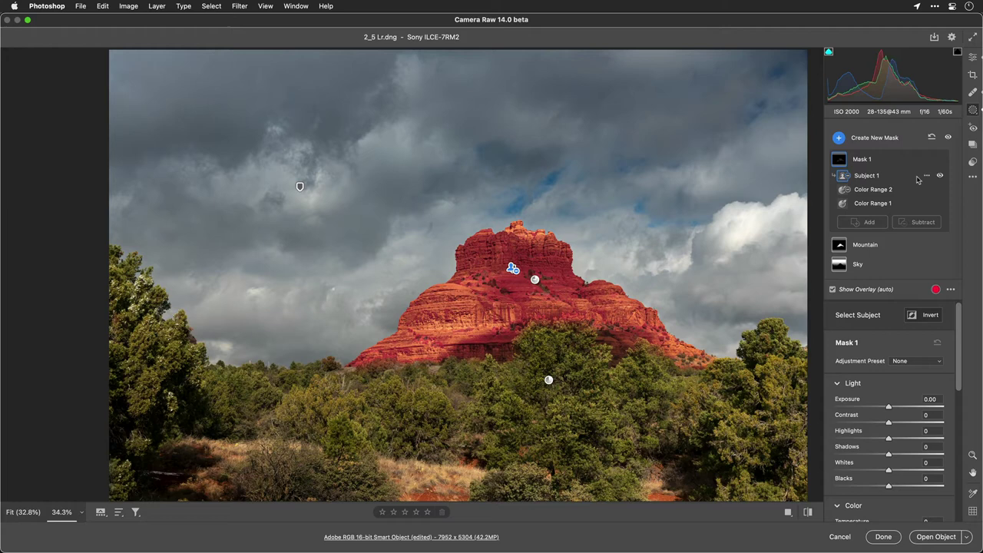
click(926, 176)
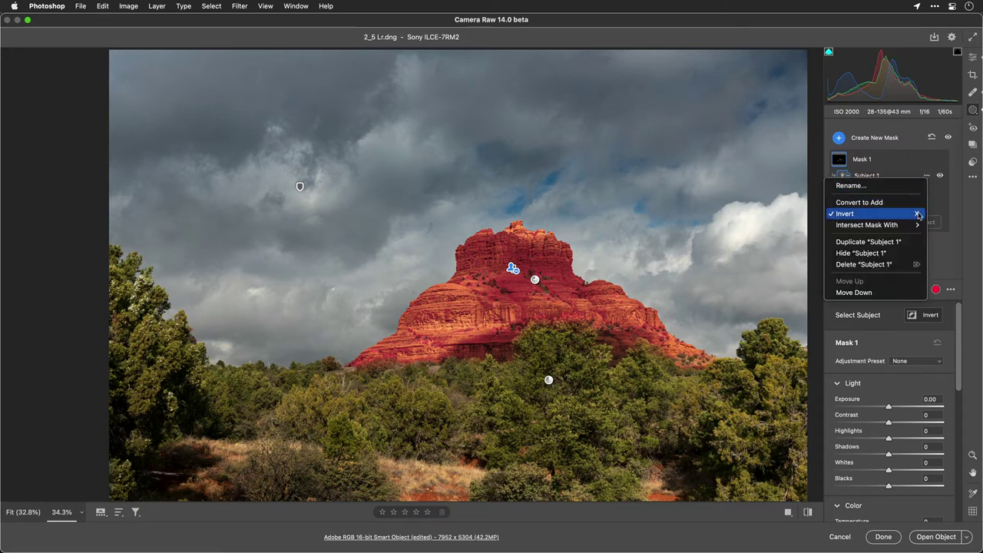
click(918, 213)
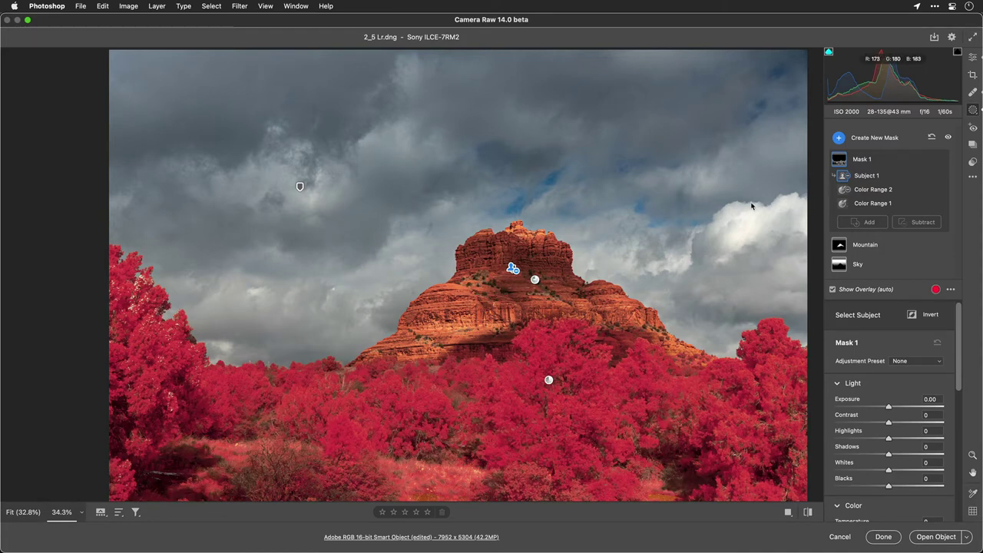
- Set the trees colour range's Refine to 58
click(882, 190)
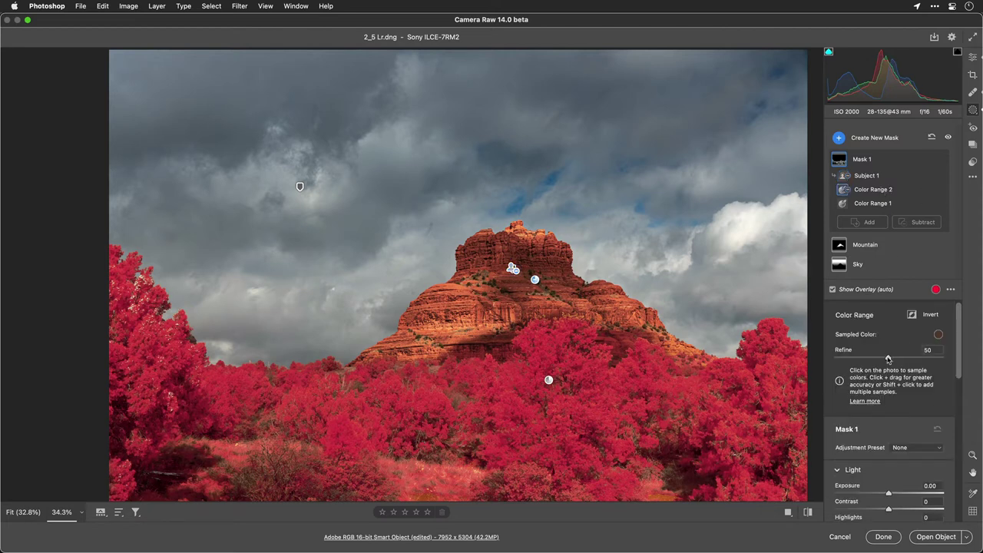
click(872, 206)
mouse_move(887, 360)
mouse_down()
mouse_move(911, 359)
mouse_move(896, 361)
mouse_up()
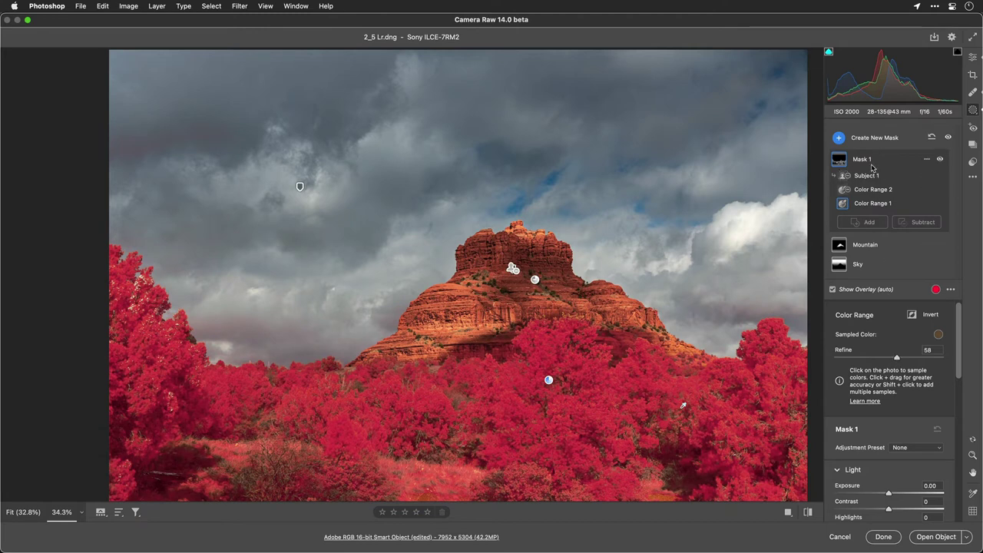
- Rename the mask to 'Vegatation'
click(925, 159)
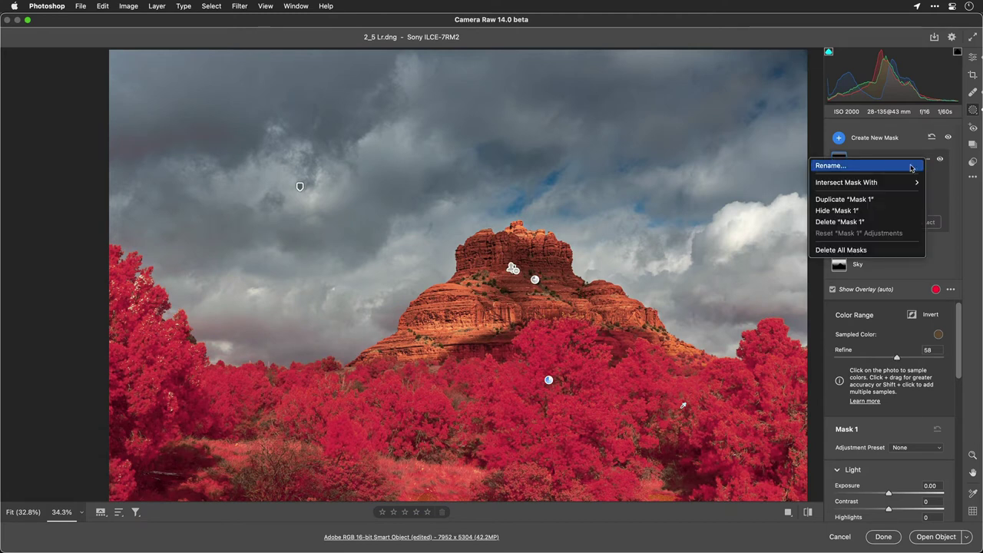
click(912, 166)
text(Vegatation)
key(Return)
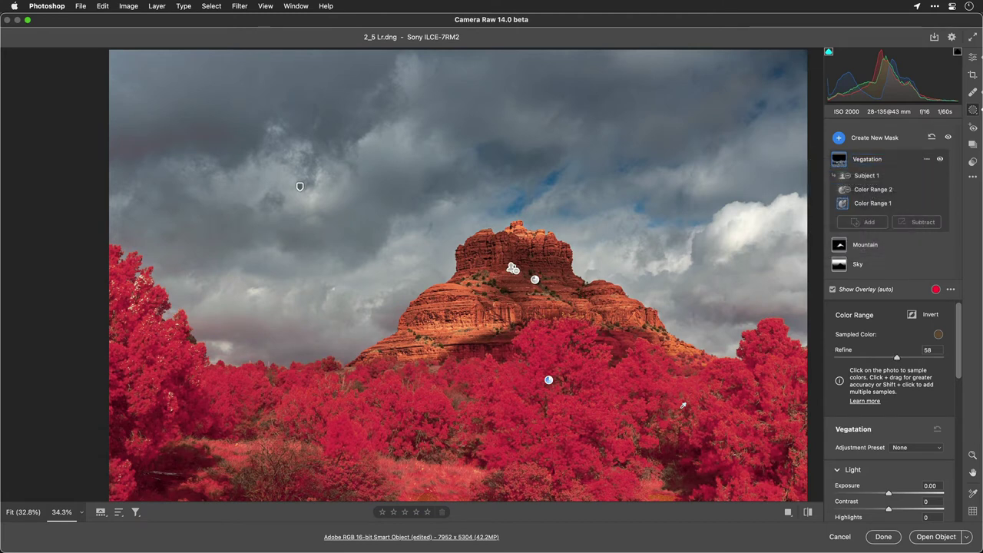
- Hide the overlay and lower the Vegetation mask's Exposure
click(850, 288)
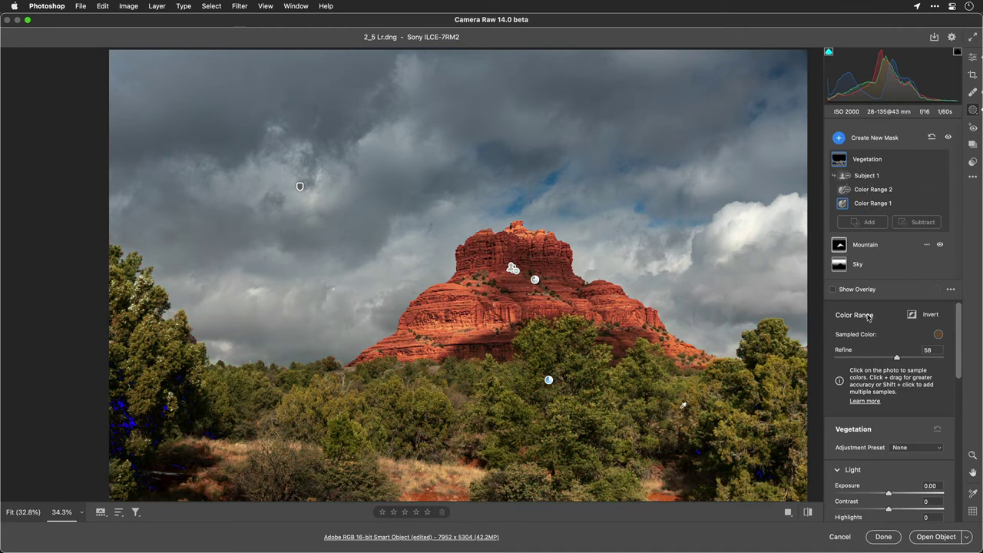
scroll(873, 444, down, 5)
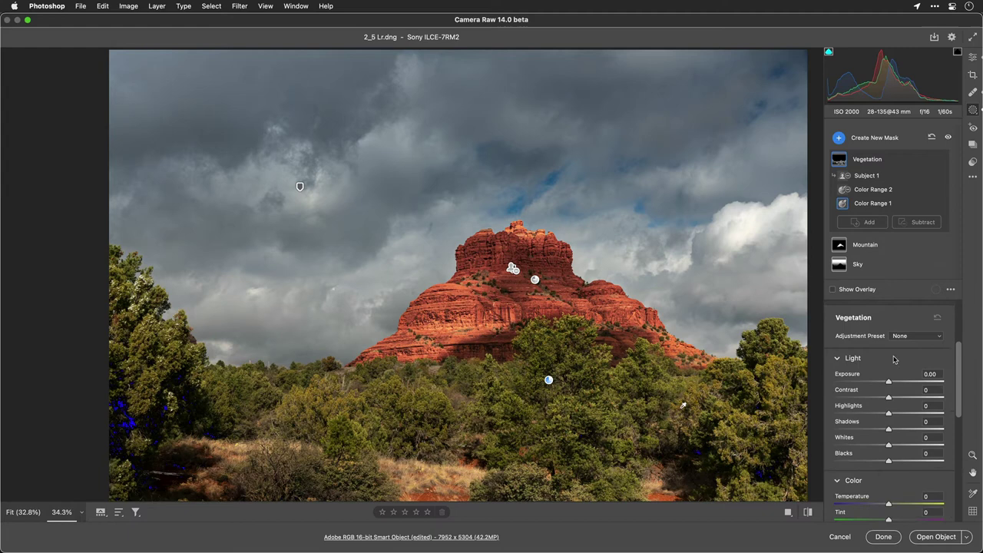
mouse_move(889, 374)
mouse_down()
mouse_move(866, 374)
mouse_move(891, 374)
mouse_move(896, 393)
mouse_move(919, 393)
mouse_move(871, 382)
mouse_up()
scroll(909, 393, down, 2)
scroll(910, 395, down, 2)
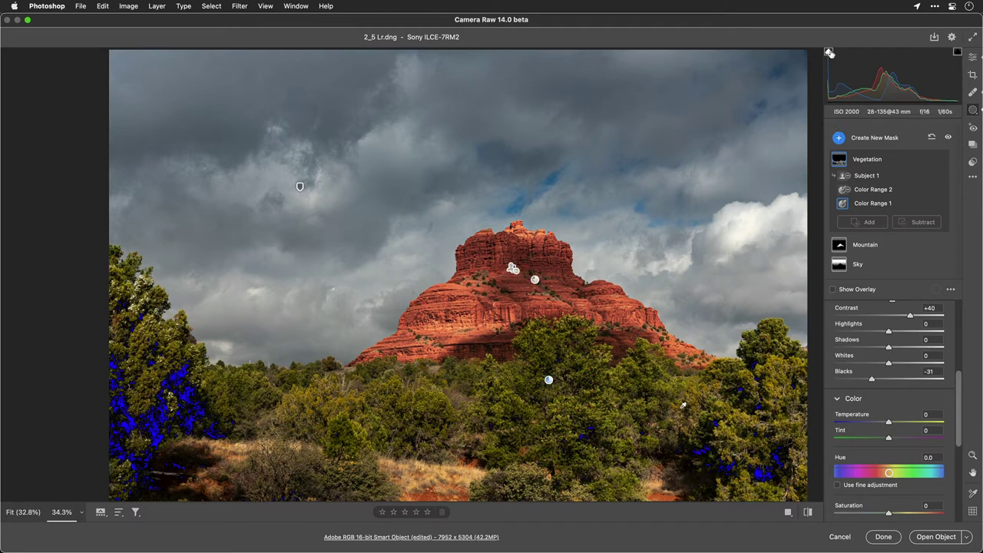
- Tune the Vegetation mask's Shadows and Blacks to -22, checking the shadow clipping warning
click(829, 52)
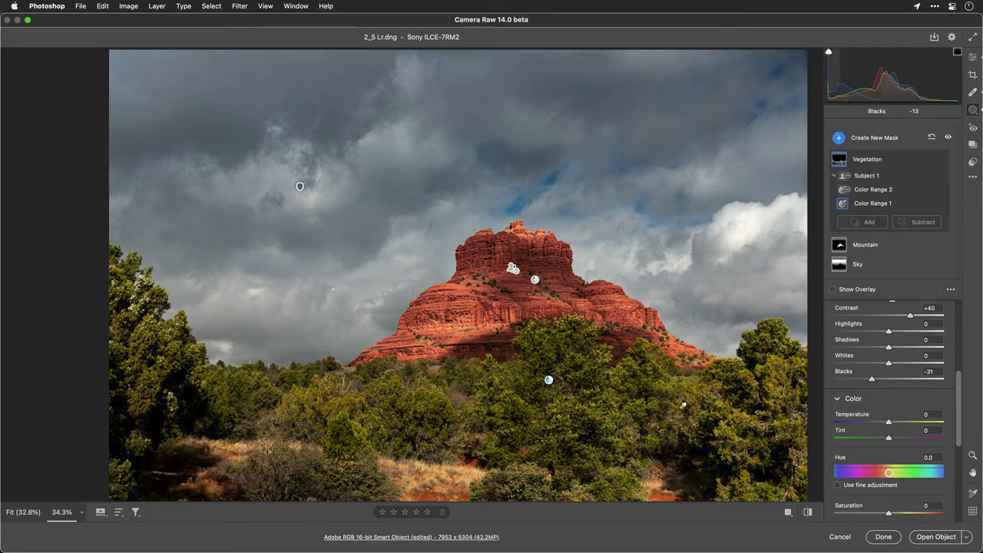
drag(891, 76, 905, 86)
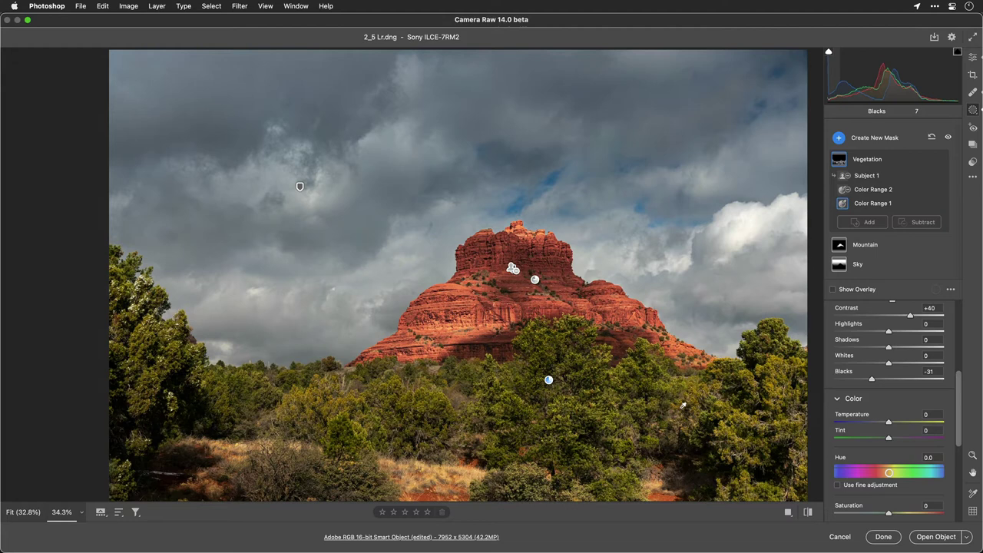
click(829, 51)
drag(895, 77, 884, 77)
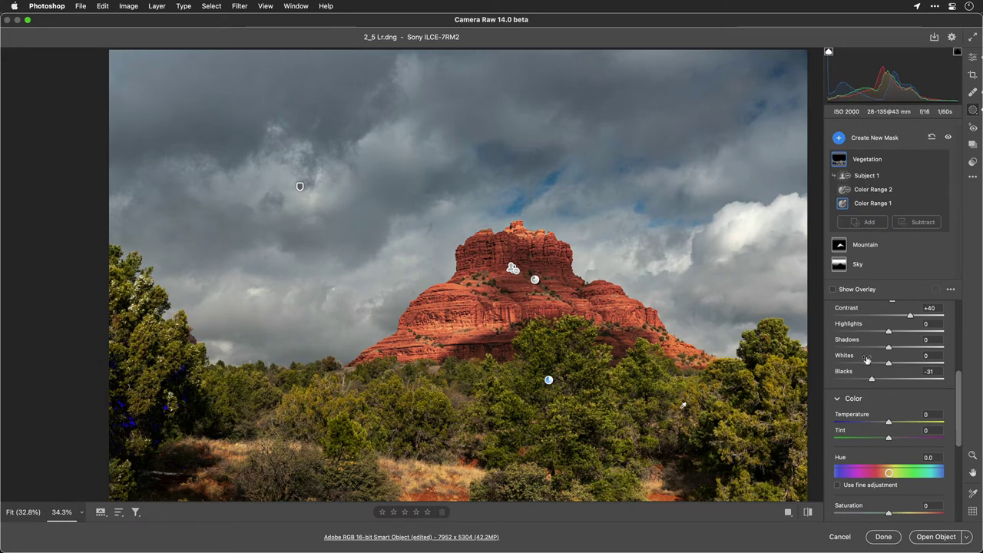
scroll(867, 357, down, 2)
drag(871, 357, 895, 367)
scroll(879, 361, down, 3)
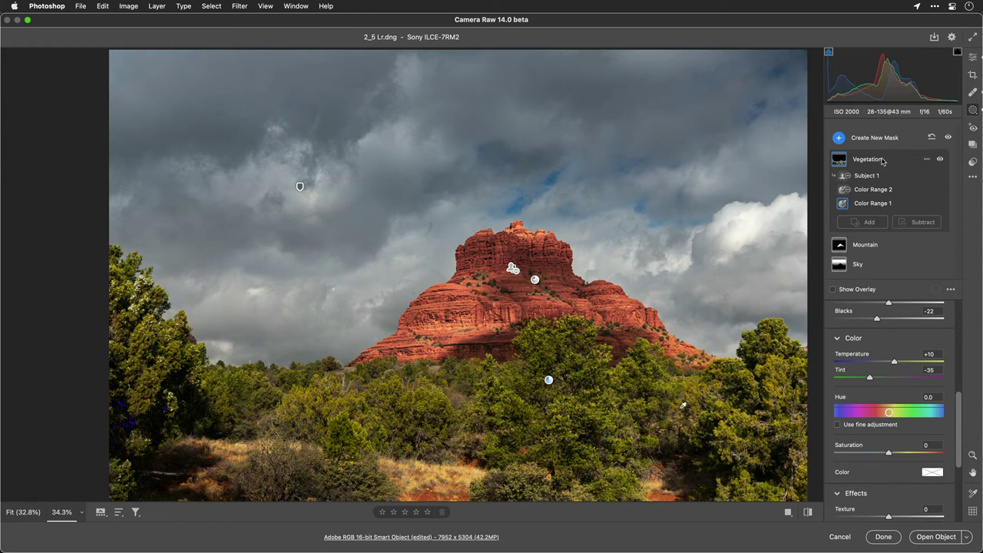
- Add a linear gradient mask rising from the photo's bottom, tilted up to the right
click(838, 139)
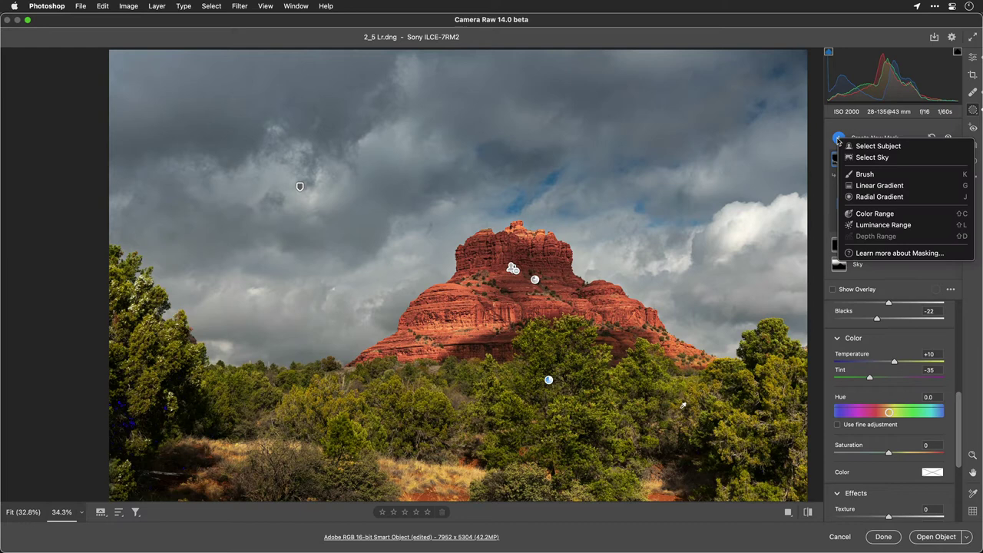
click(861, 186)
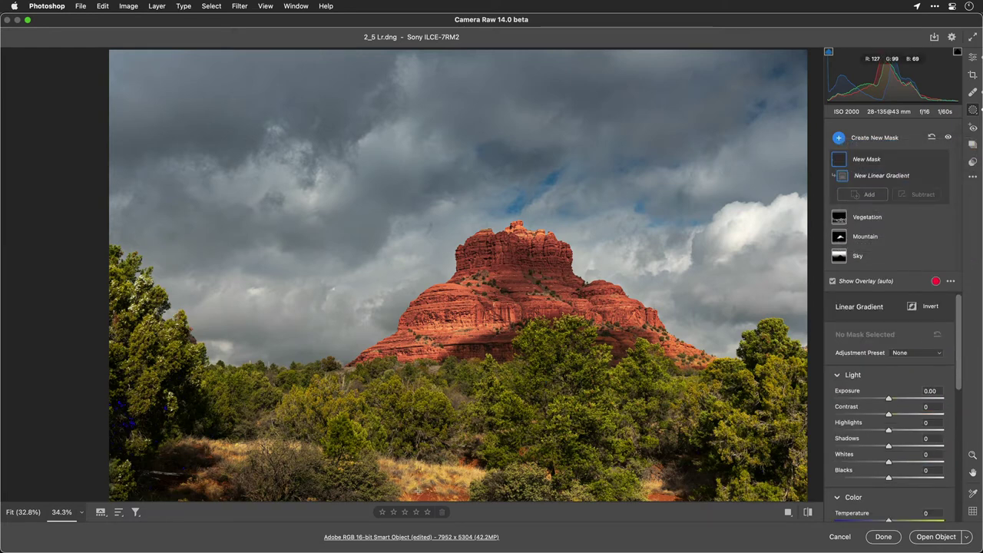
drag(418, 490, 431, 359)
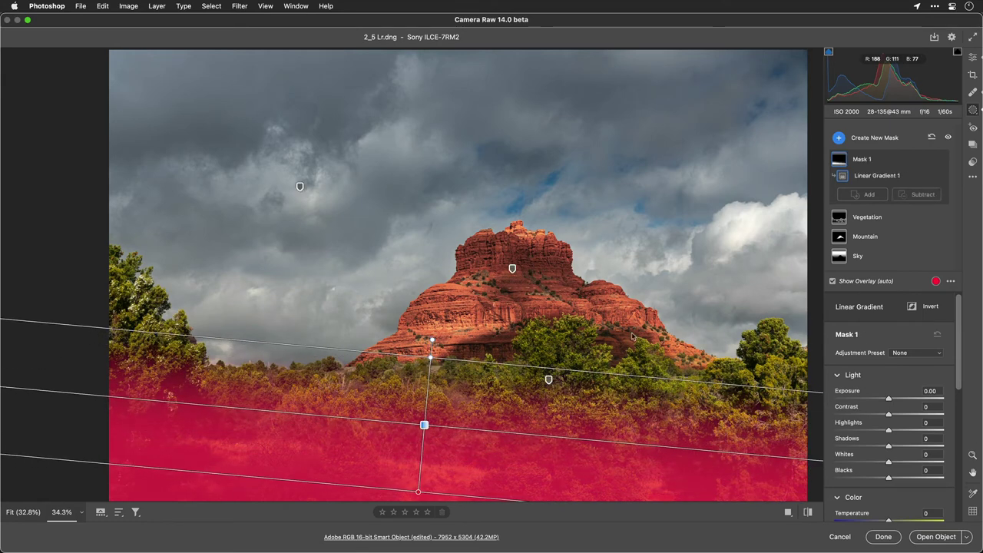
drag(873, 400, 873, 400)
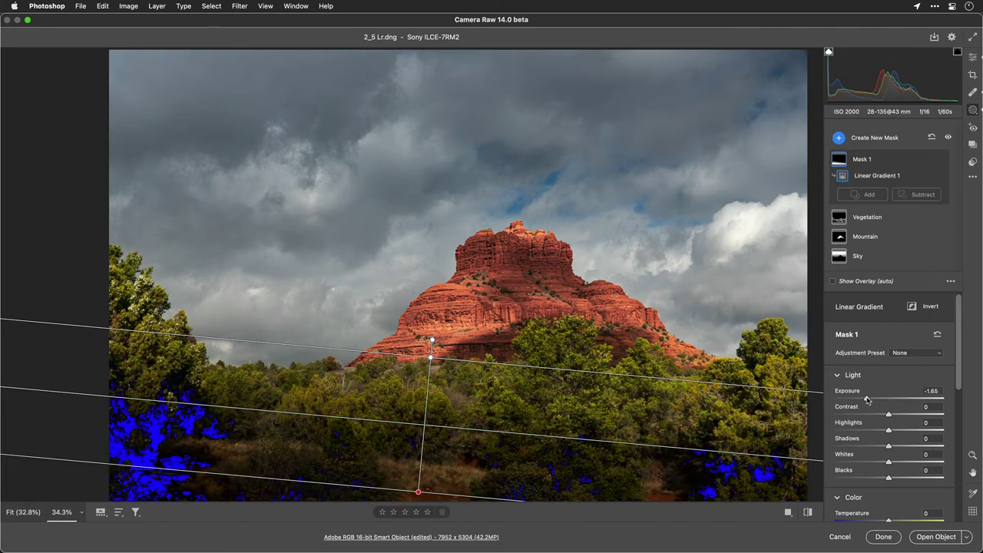
click(827, 52)
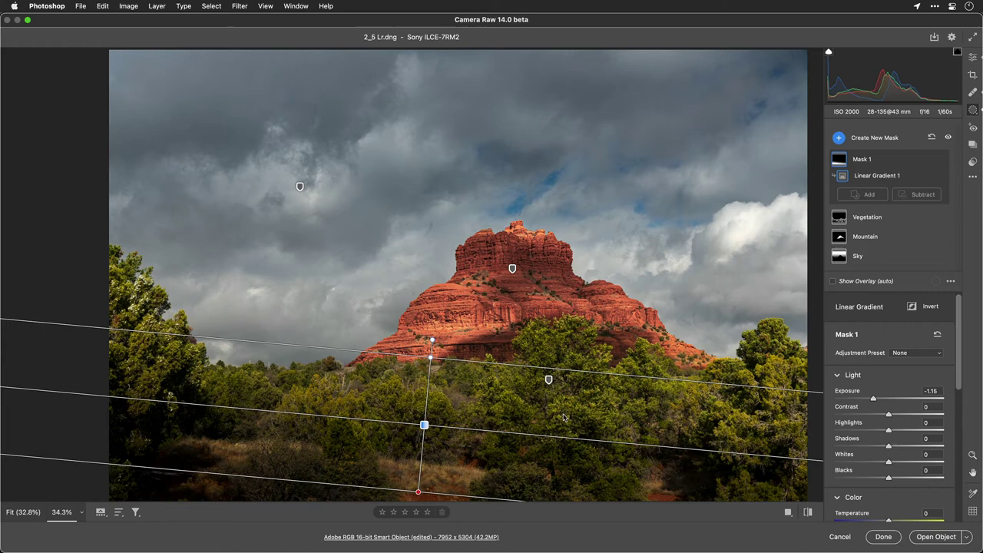
drag(599, 441, 599, 410)
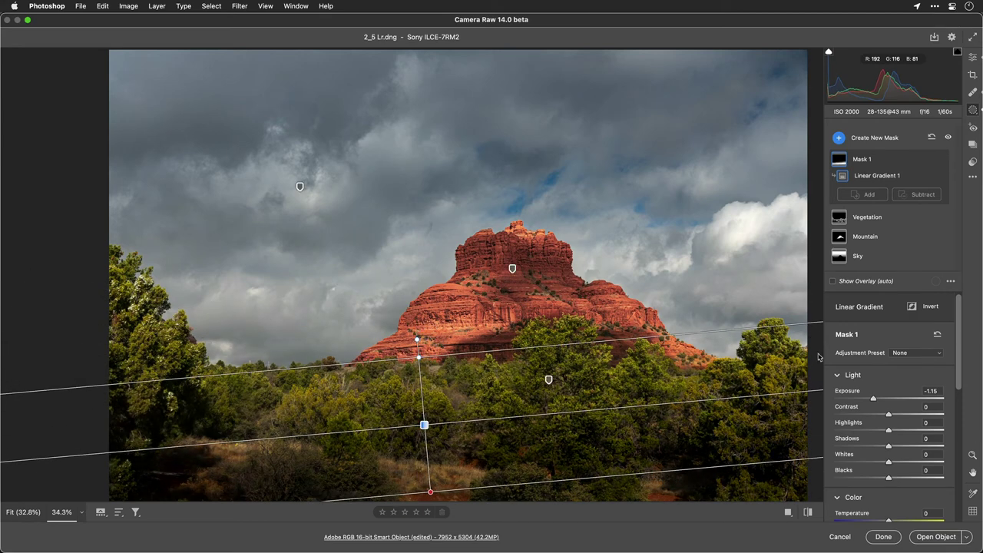
- Set the foreground gradient's Exposure to -0.60 and Temperature to +4
drag(872, 398, 879, 399)
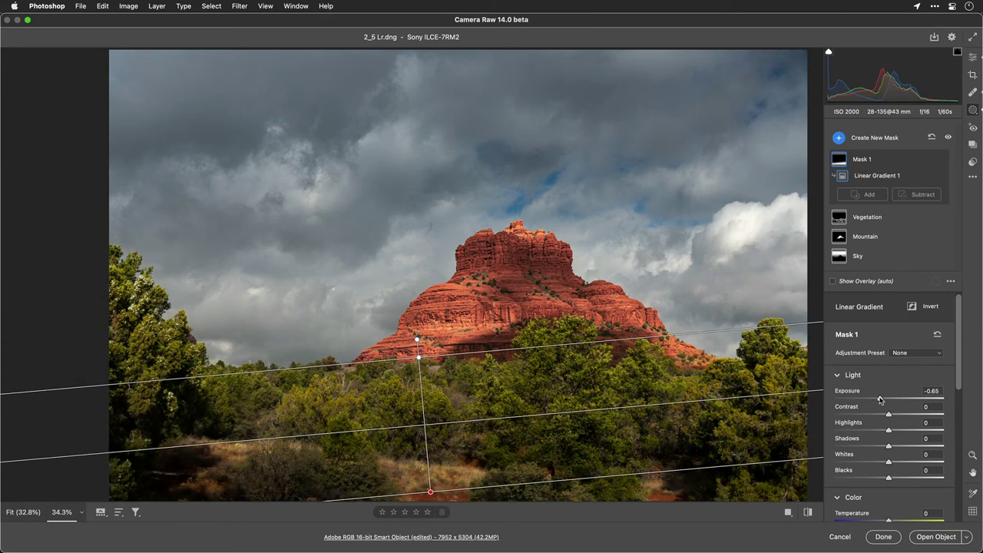
scroll(891, 453, down, 2)
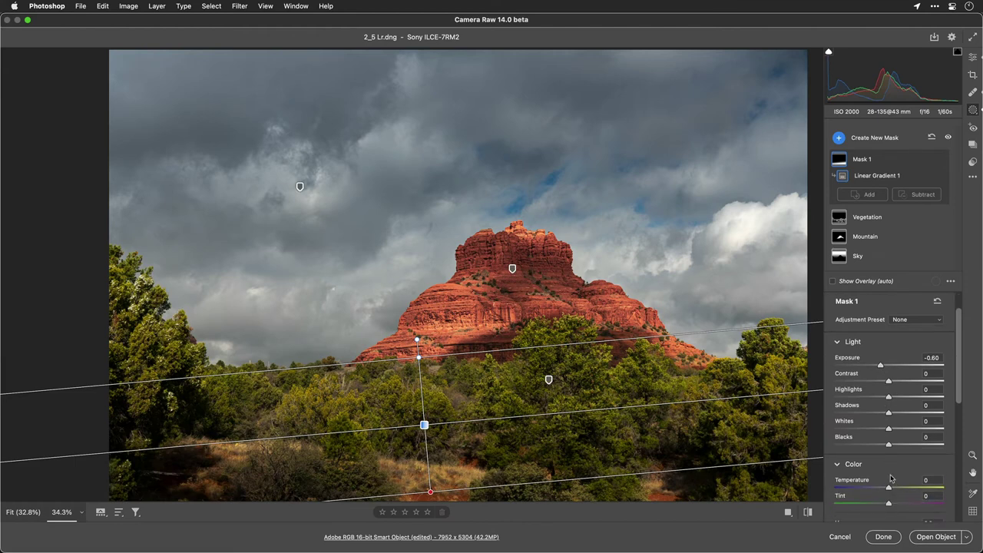
mouse_move(888, 489)
mouse_down()
mouse_move(913, 489)
mouse_move(865, 480)
mouse_move(890, 480)
mouse_up()
- Rename the gradient mask to 'Gardient'
click(927, 160)
click(860, 162)
text(Re)
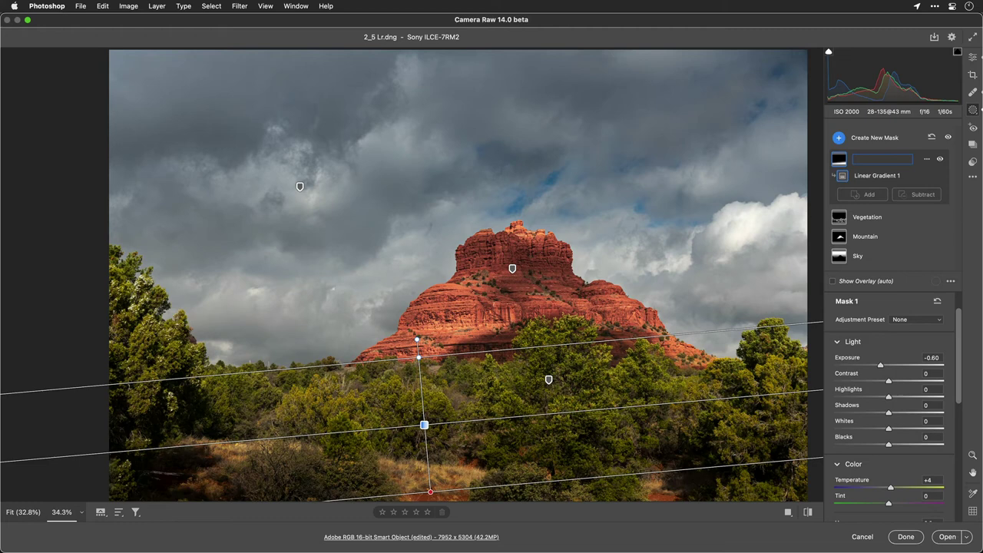
text(ardient)
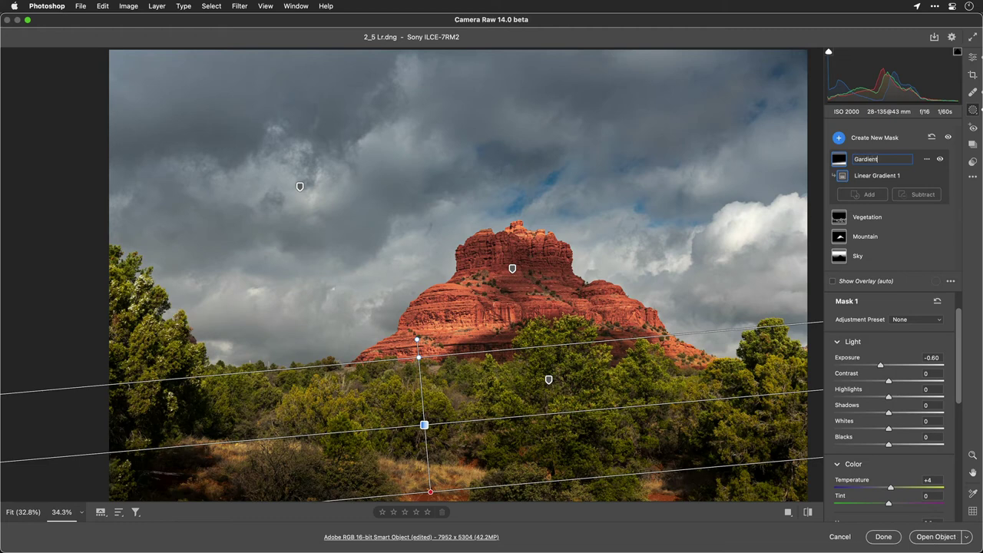
key(Return)
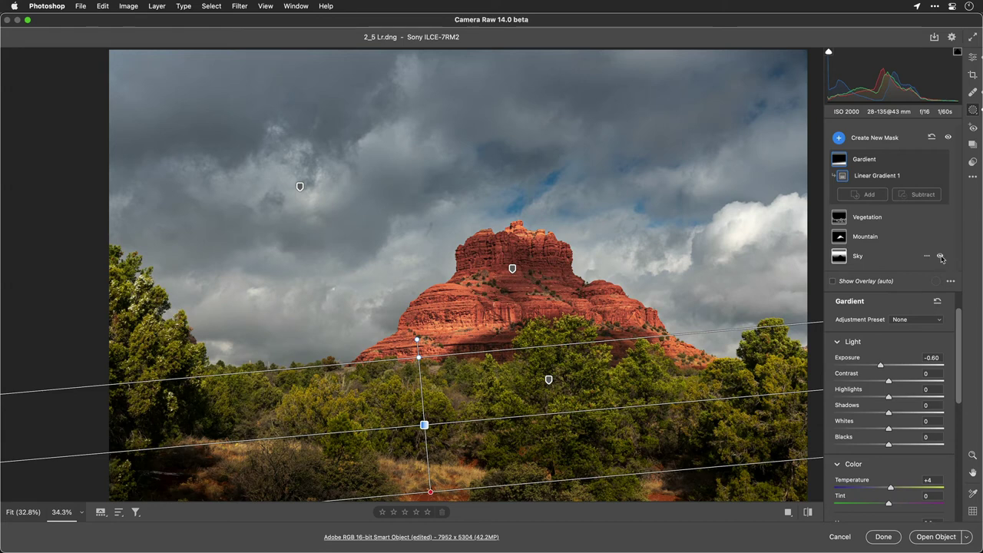
- Toggle the Sky, Mountain, Vegetation and Gardient masks off and on to compare, leaving all active
click(941, 257)
click(941, 256)
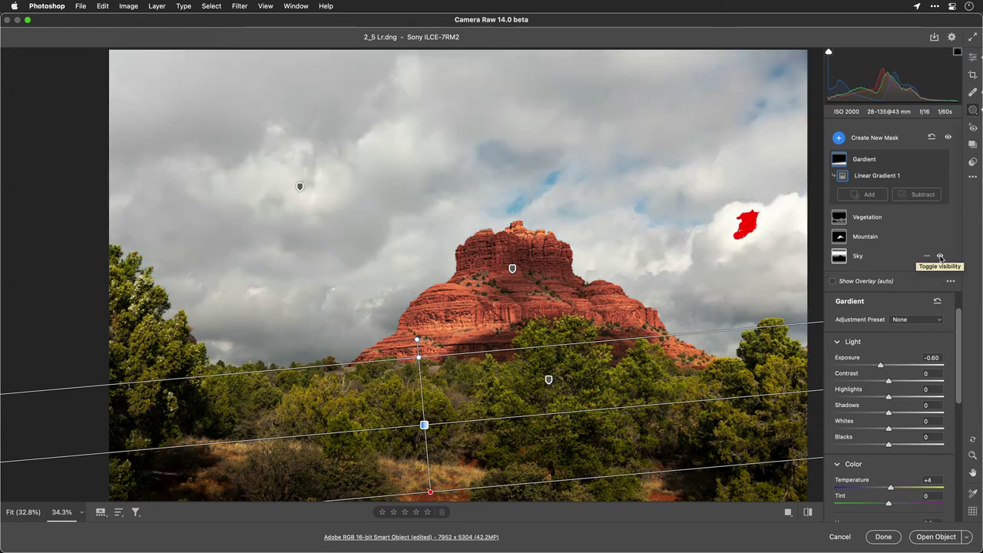
click(941, 256)
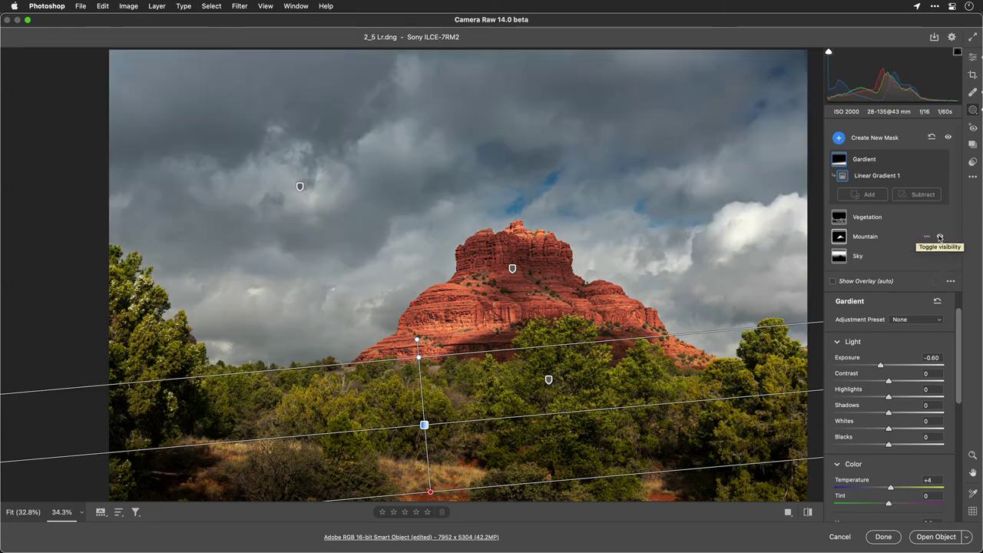
click(940, 237)
click(940, 237)
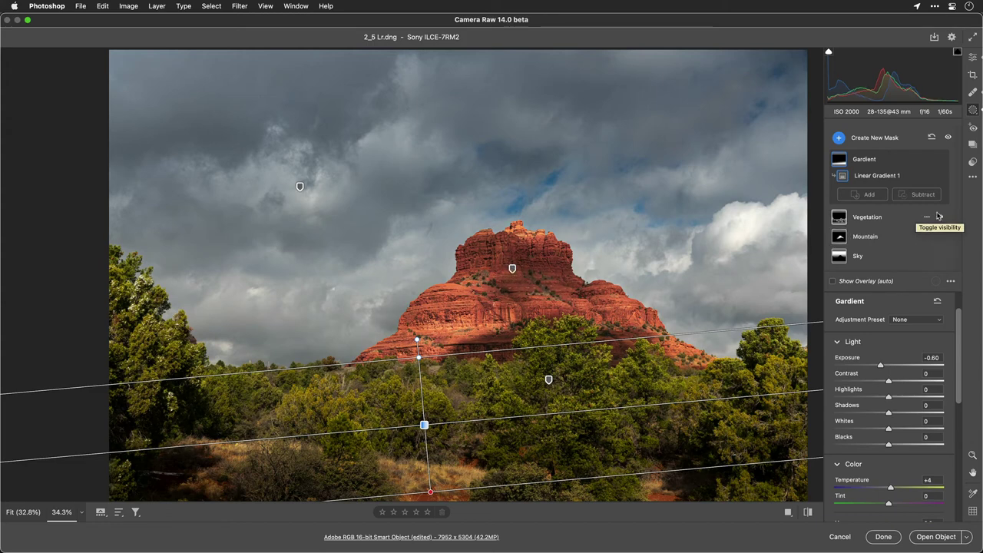
click(938, 218)
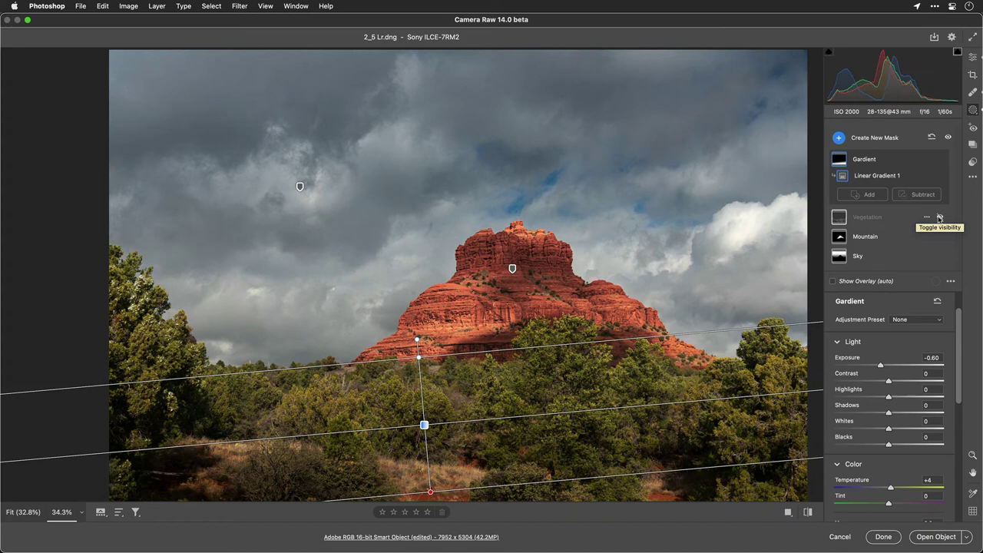
click(938, 218)
click(938, 218)
click(938, 218)
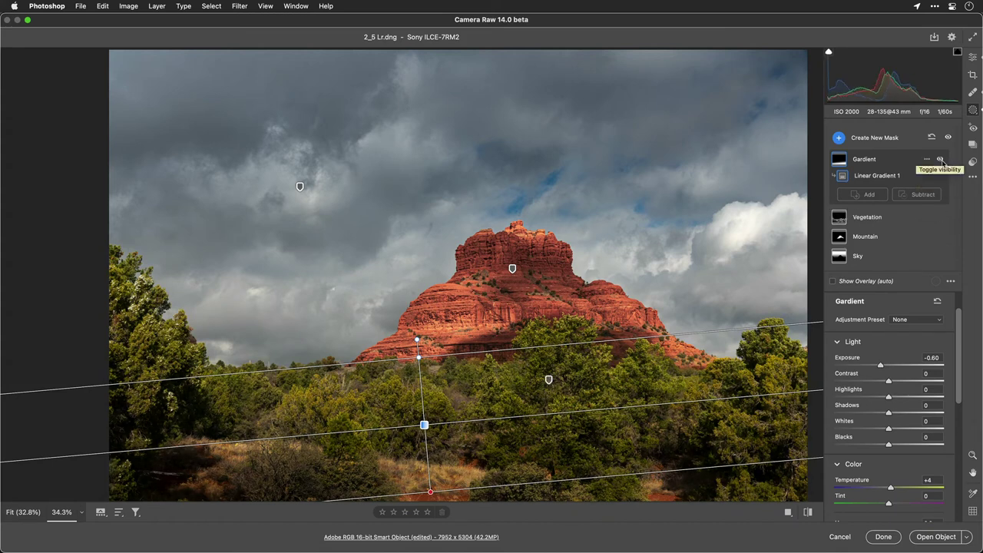
click(940, 160)
click(941, 160)
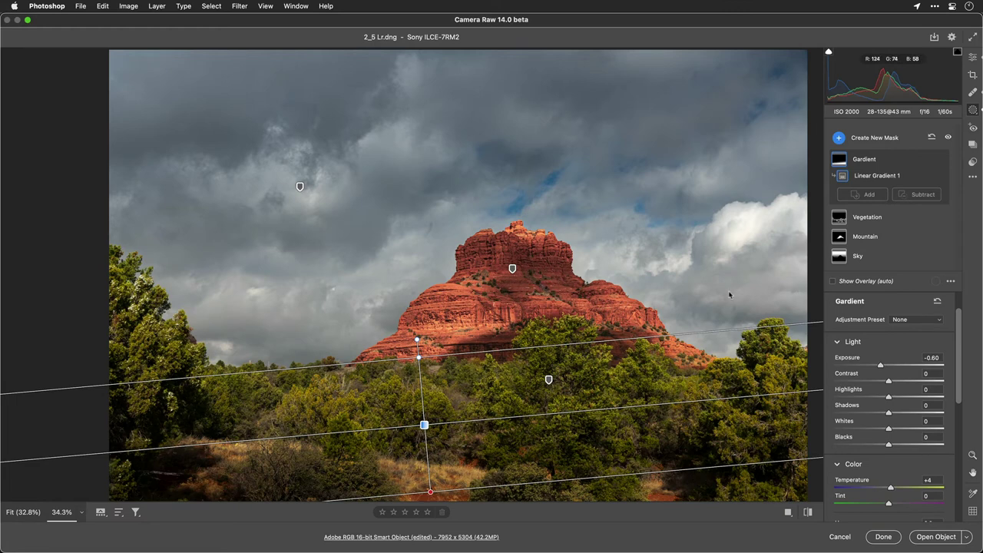
- In the Edit panel's profile browser, try the Camera Matching Landscape profile
scroll(888, 347, up, 2)
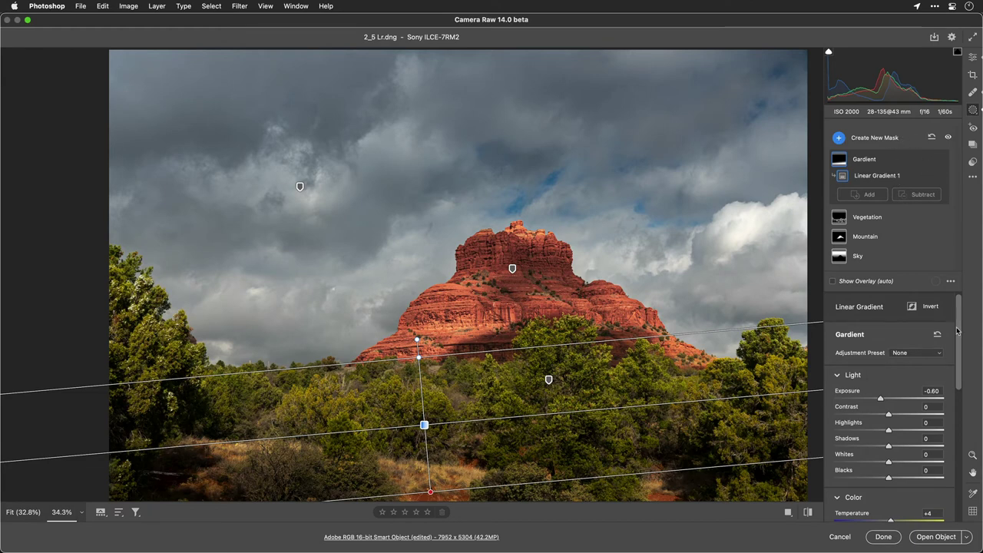
click(972, 58)
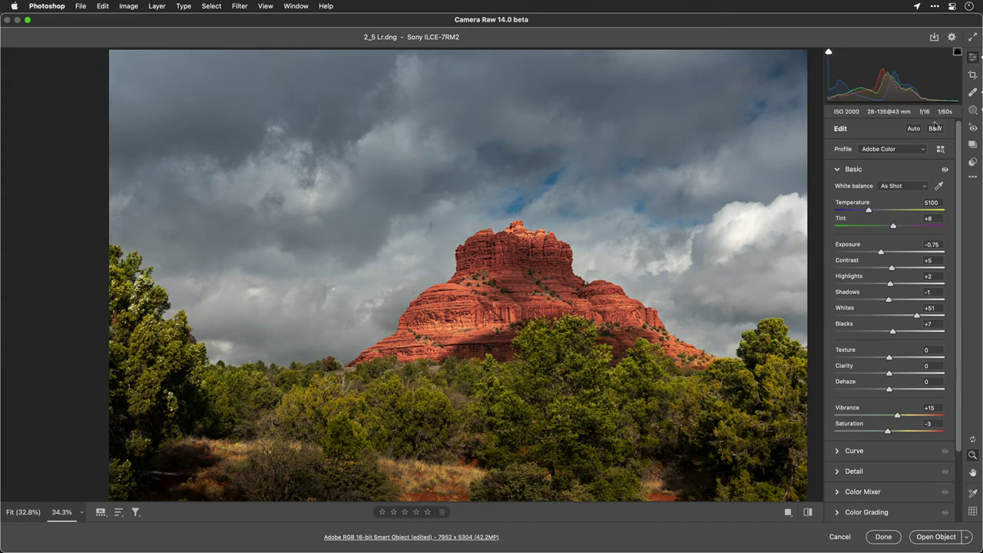
click(941, 149)
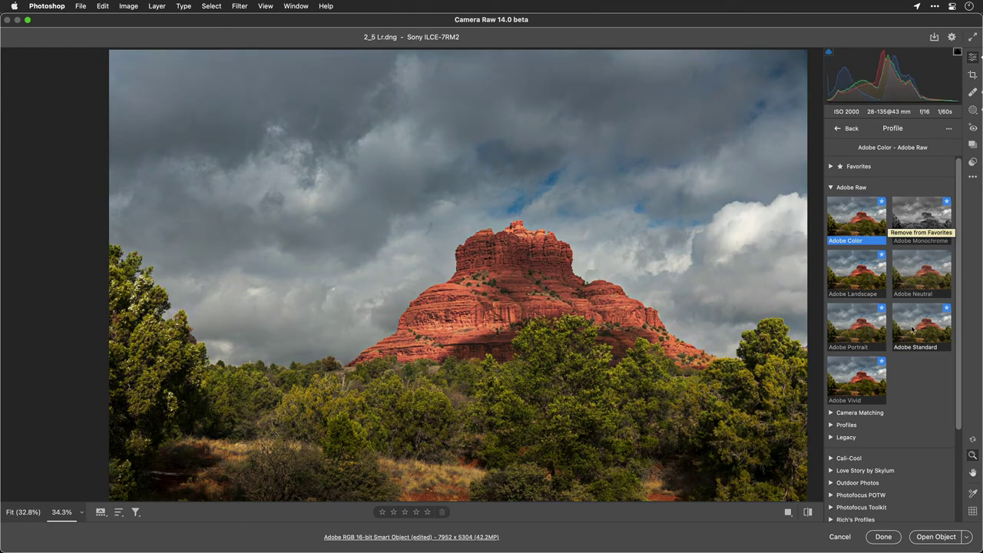
scroll(858, 265, down, 5)
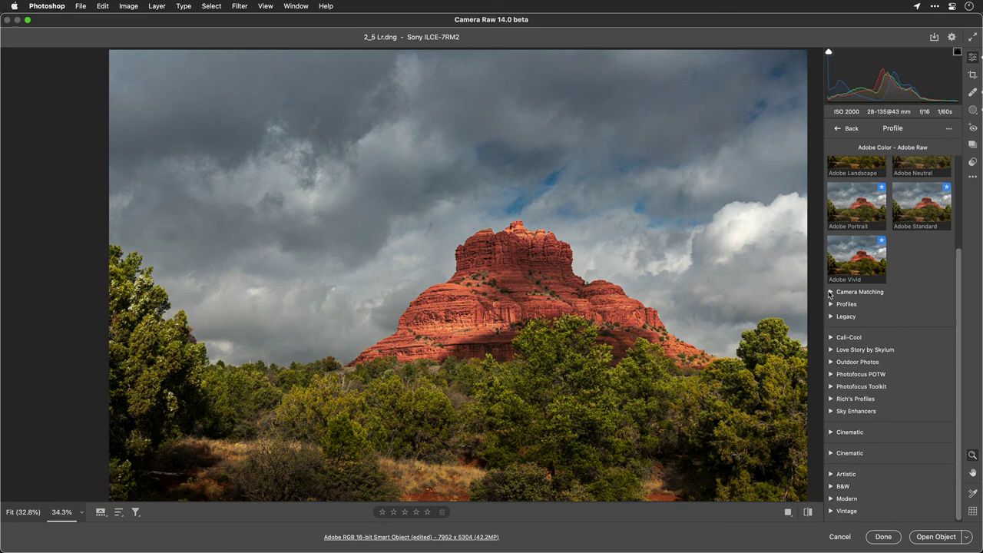
click(829, 292)
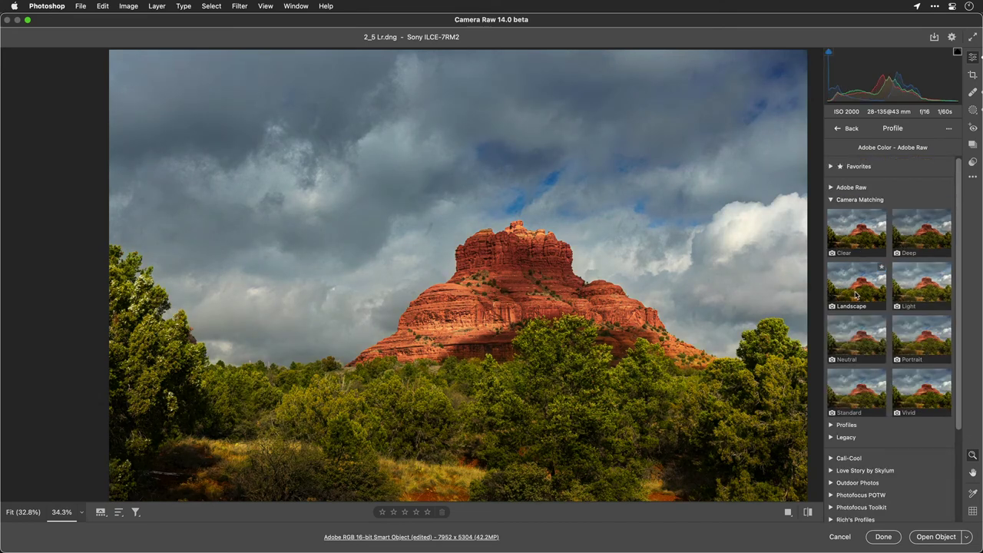
click(856, 295)
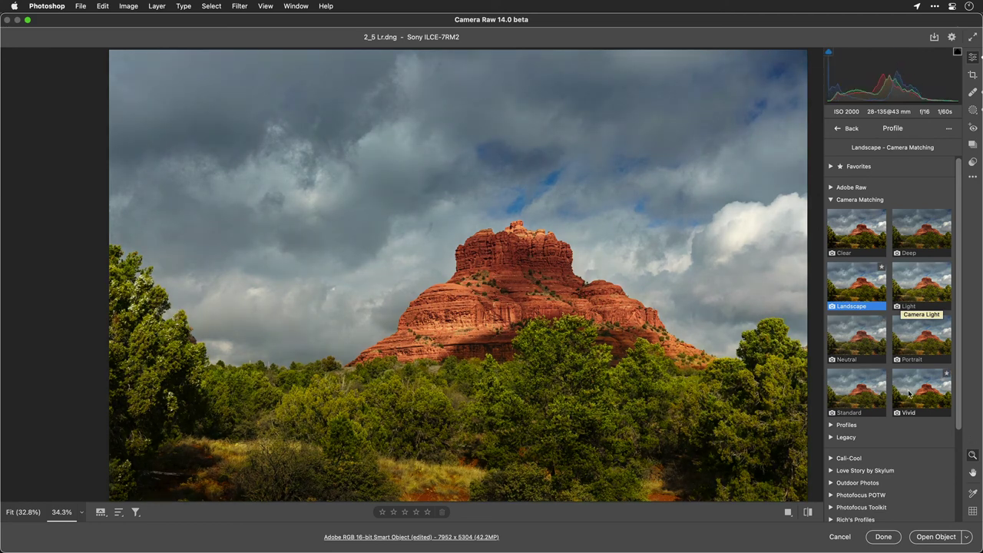
- Apply the Ektachrome 64T - SO profile from the Profiles film-stock group
scroll(908, 392, down, 4)
click(832, 341)
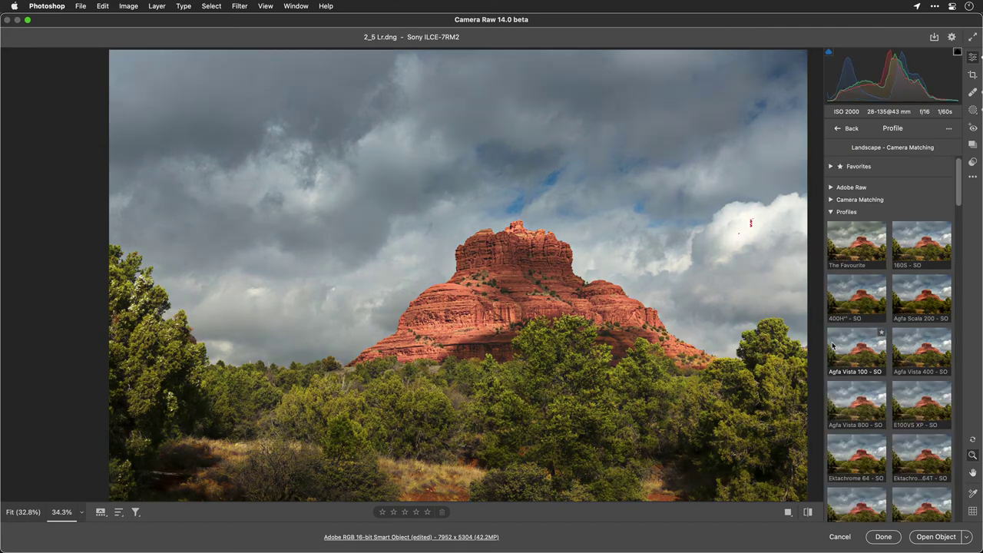
scroll(893, 336, down, 3)
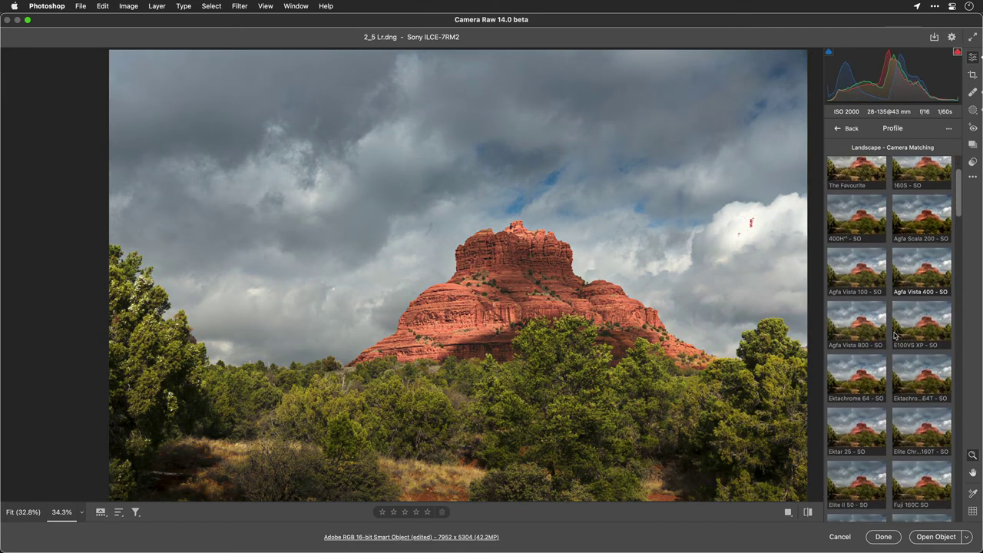
click(905, 374)
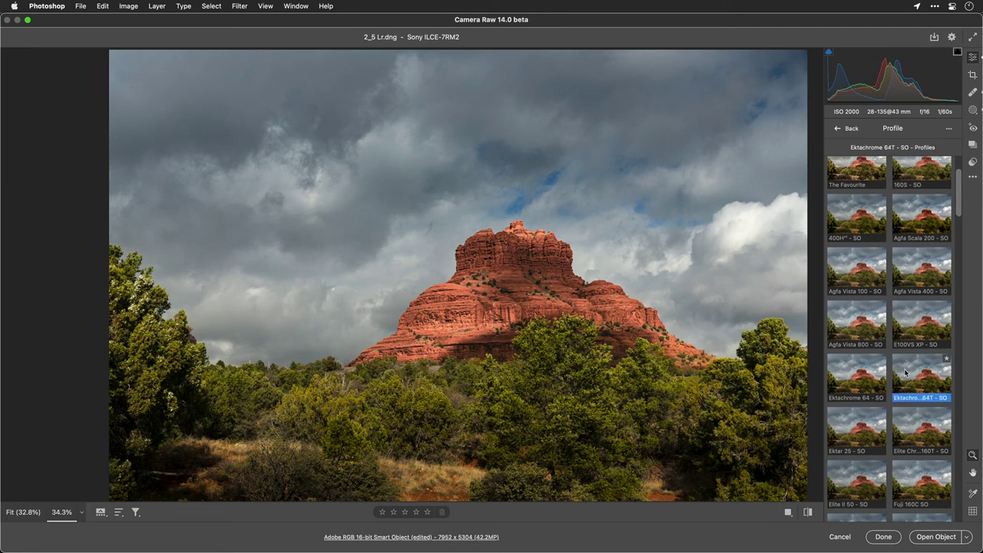
scroll(905, 373, down, 10)
scroll(905, 373, down, 15)
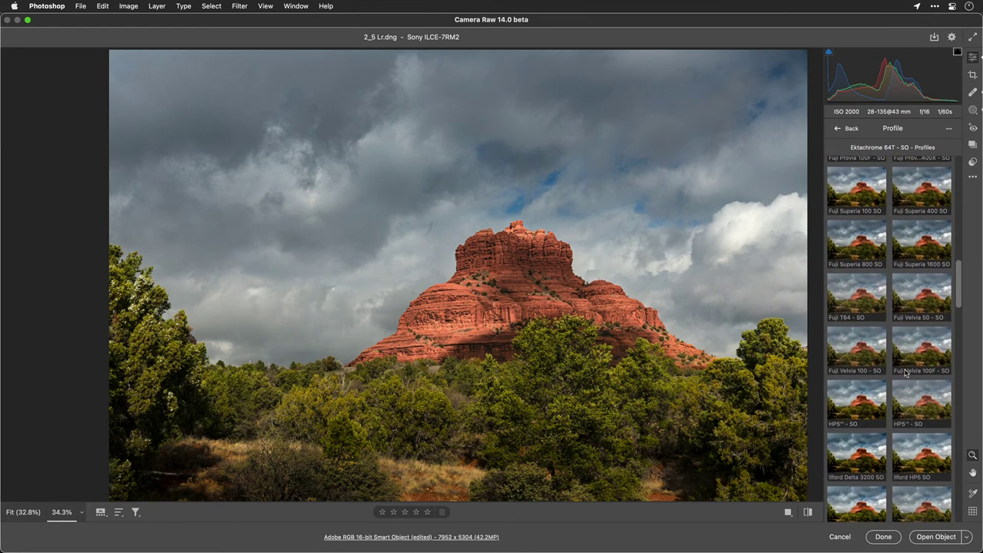
scroll(906, 373, down, 10)
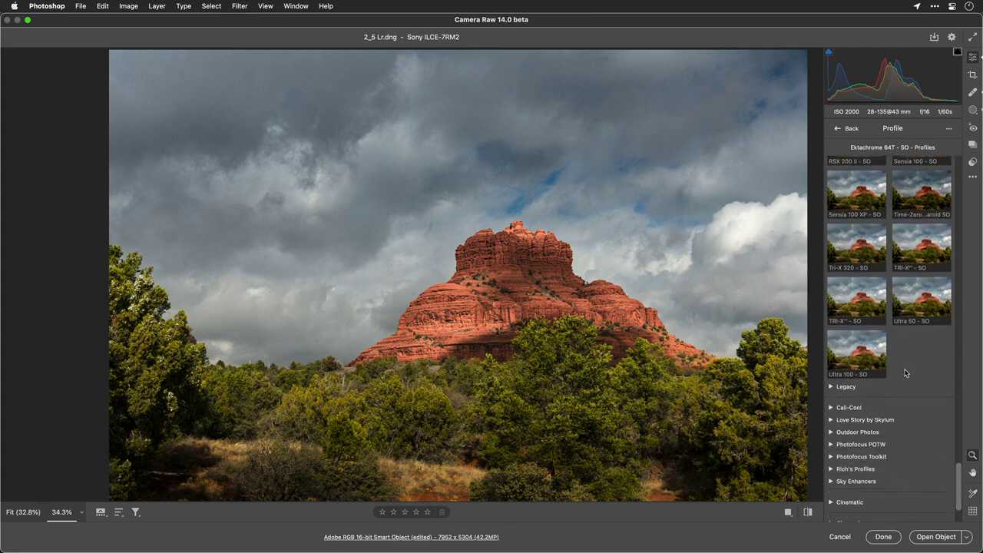
scroll(905, 373, up, 20)
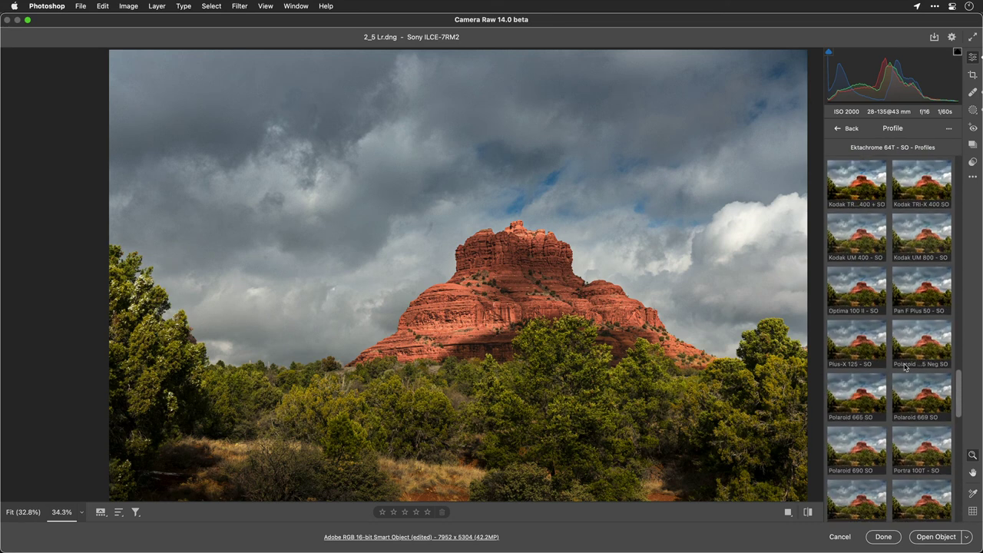
- Return to the Edit panel and show the Bell Rock photo in side-by-side Before/After view
click(836, 129)
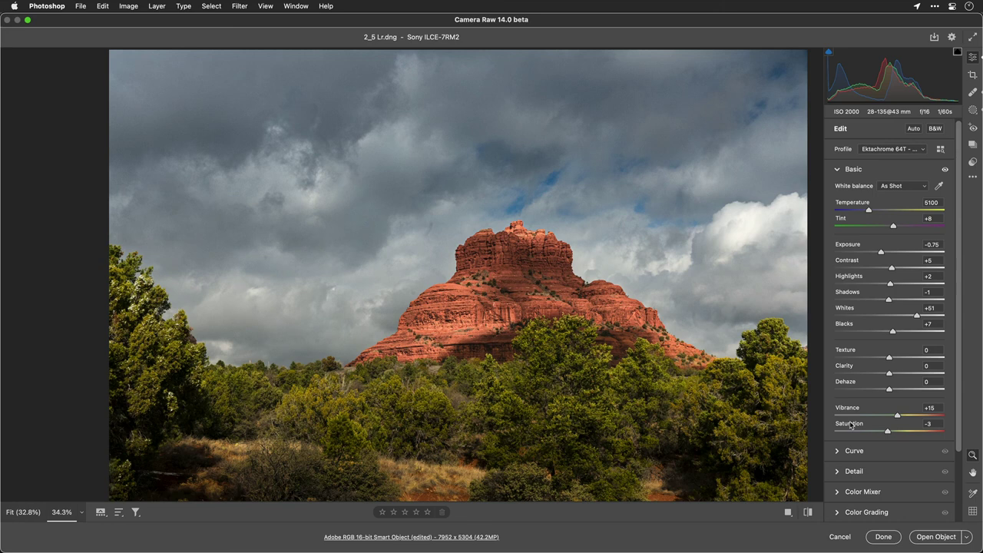
click(788, 511)
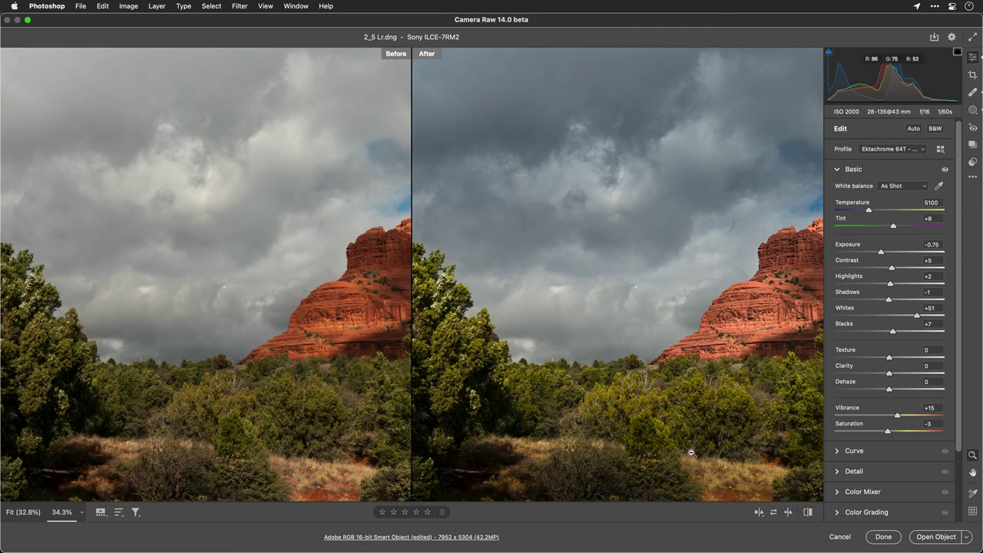